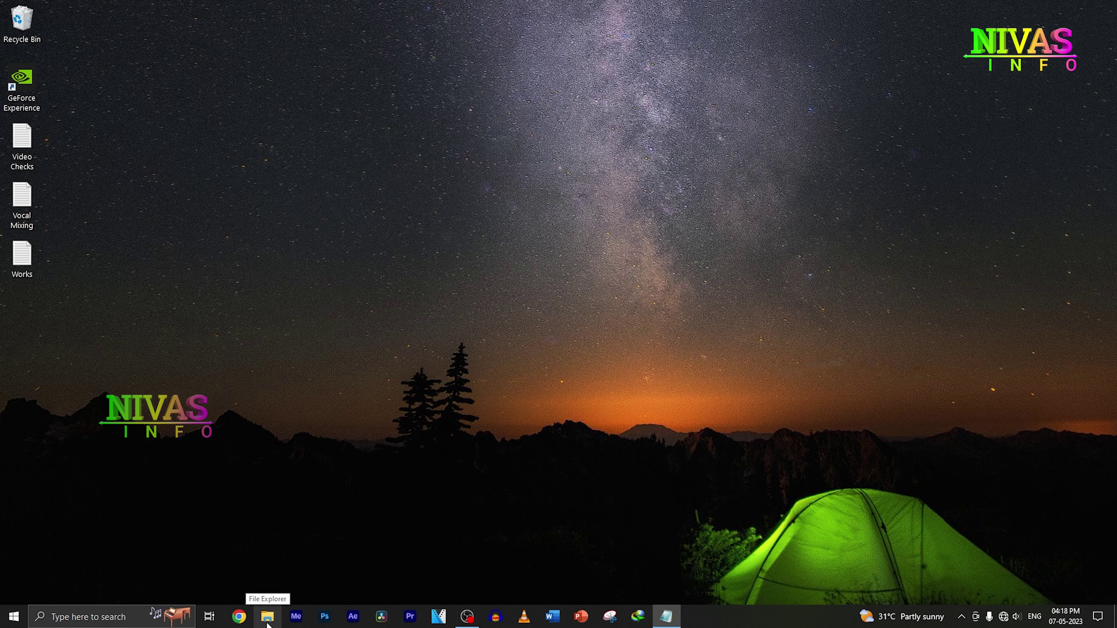
Open a File Explorer window and close it again
left_click(267, 617)
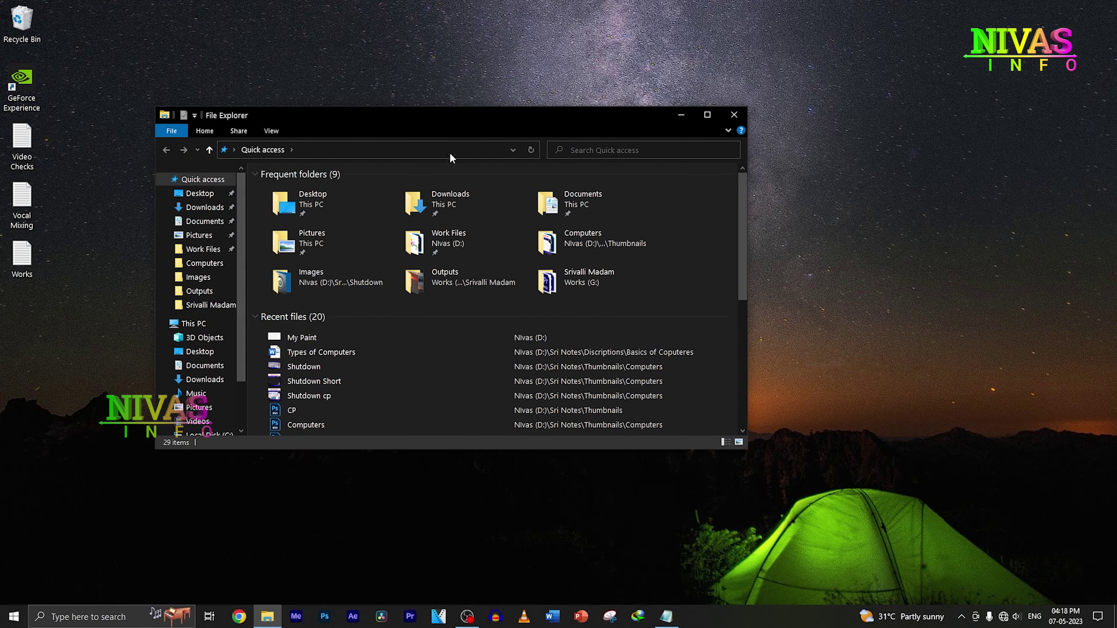
left_click(733, 115)
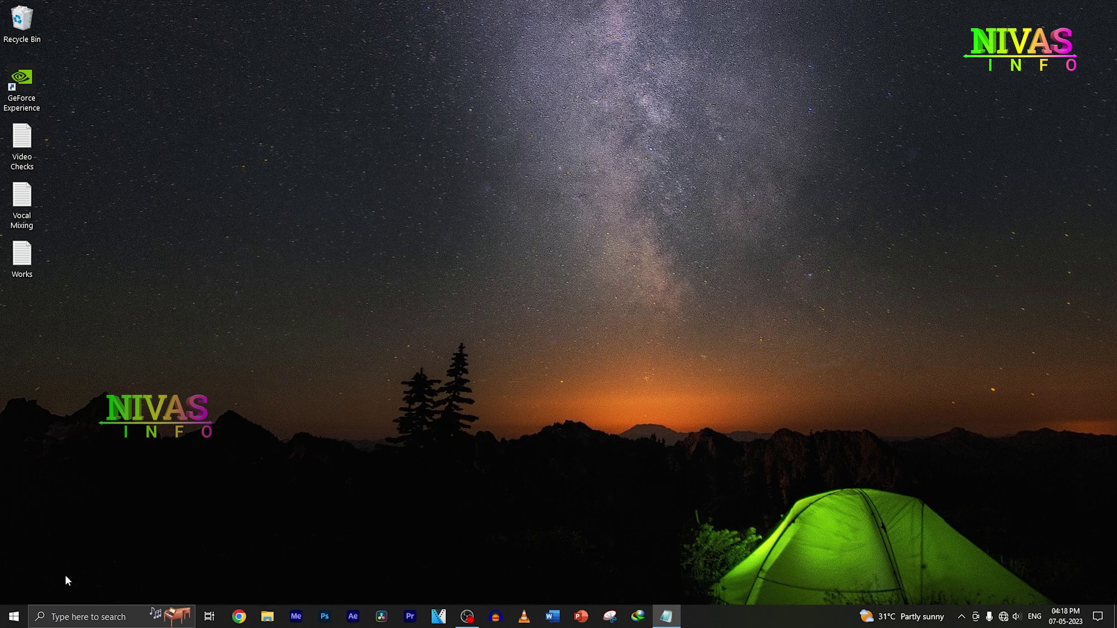
Open File Explorer from the Windows System group in the list of installed apps
left_click(13, 620)
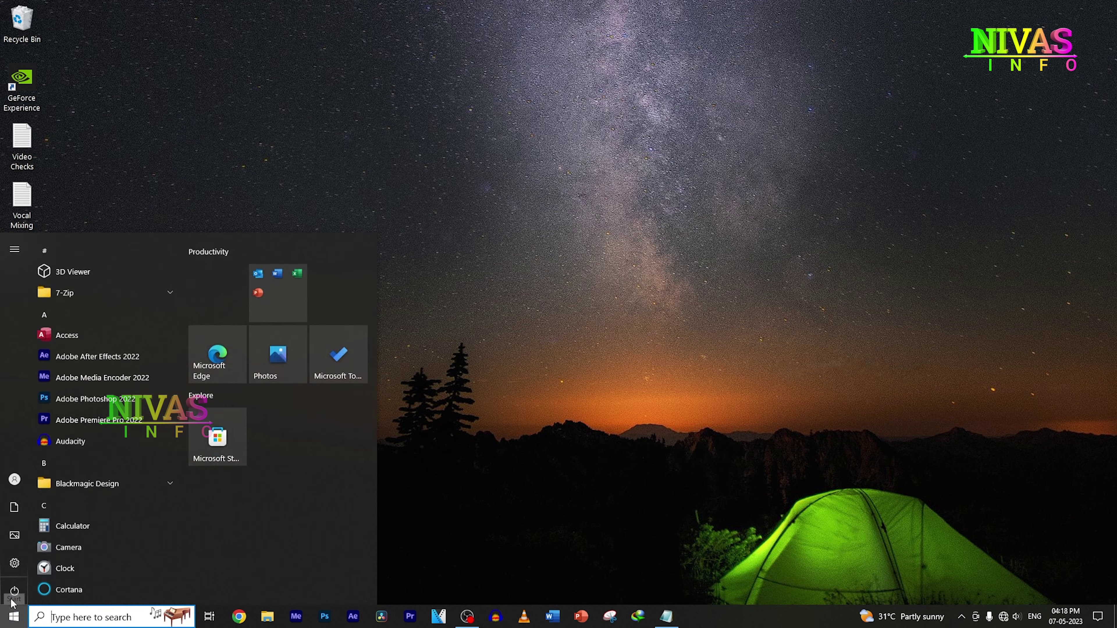
scroll(84, 480, "down", 5)
scroll(90, 490, "down", 10)
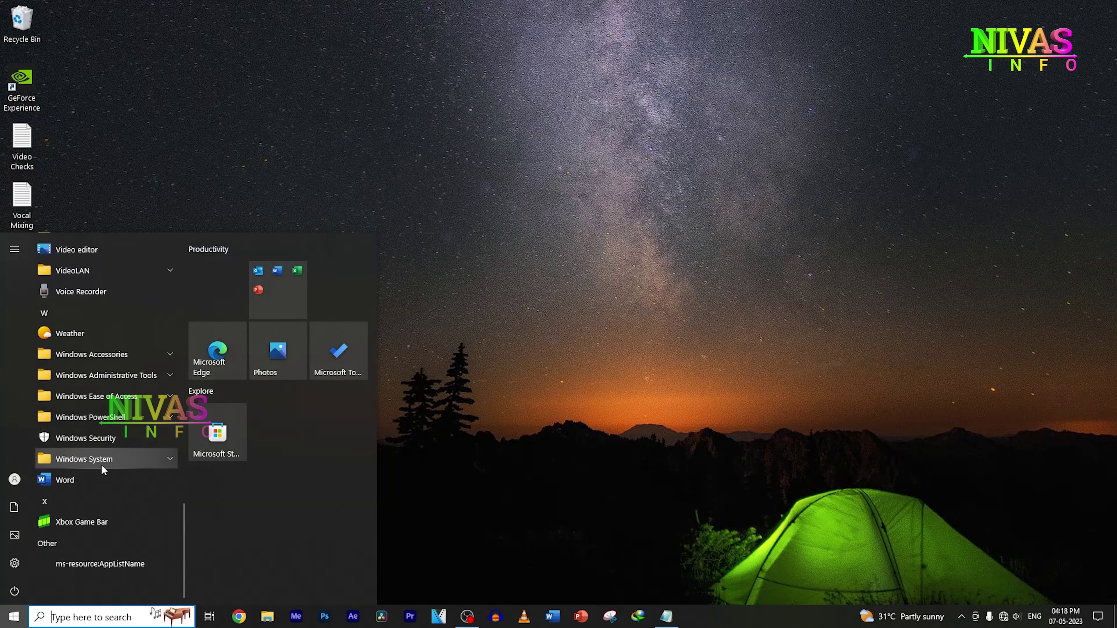
left_click(117, 462)
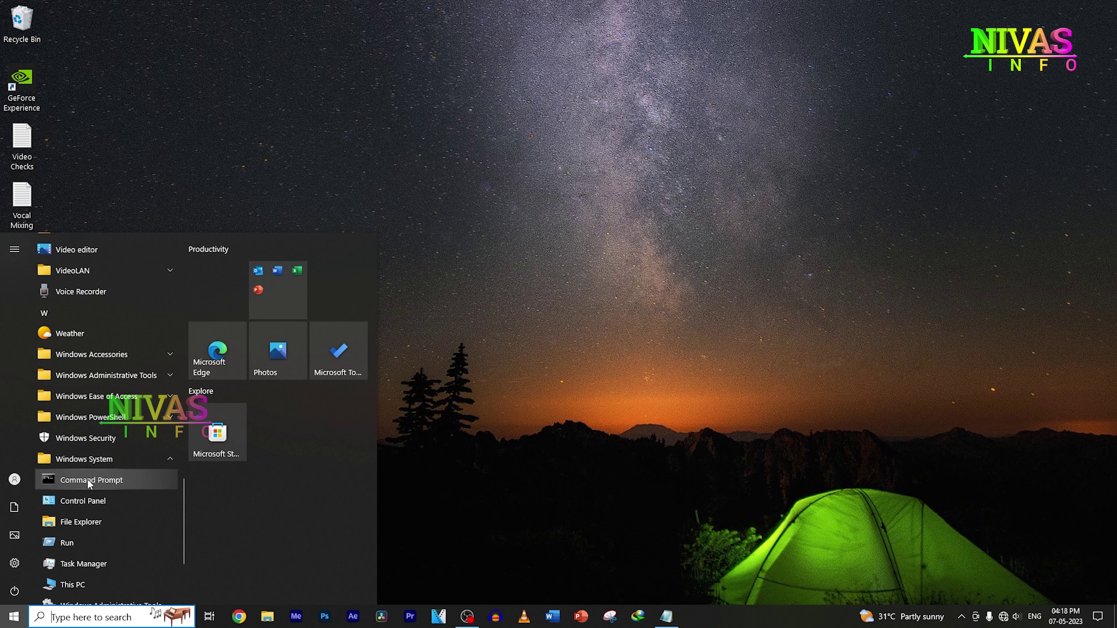
left_click(92, 524)
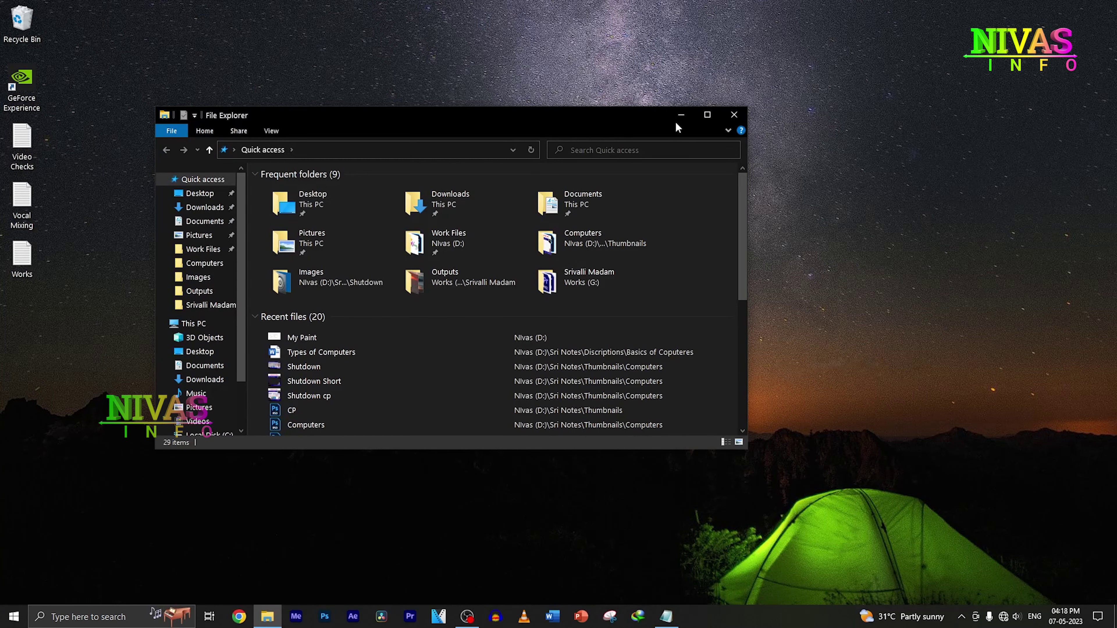
Minimize and restore the File Explorer window, then open the Downloads folder to view its files
left_click(681, 115)
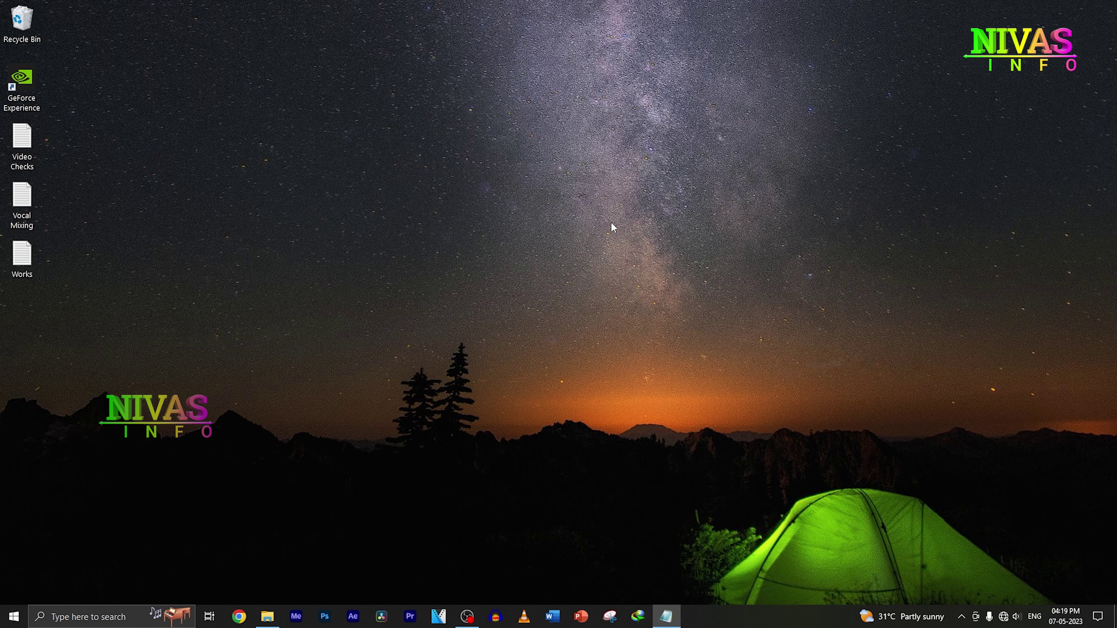
left_click(268, 616)
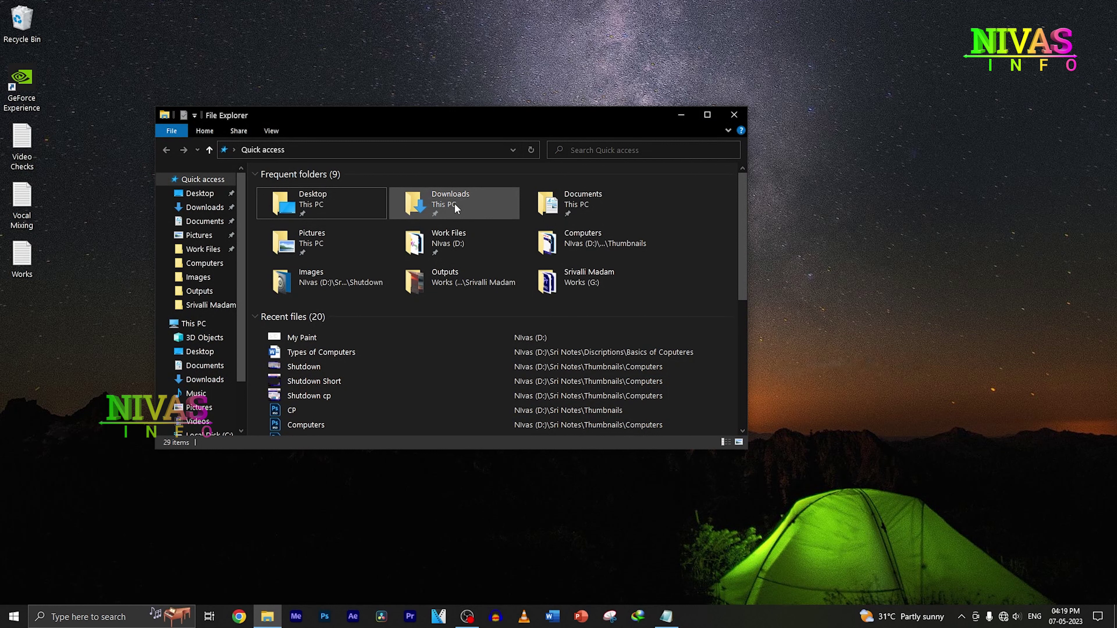
double_click(474, 202)
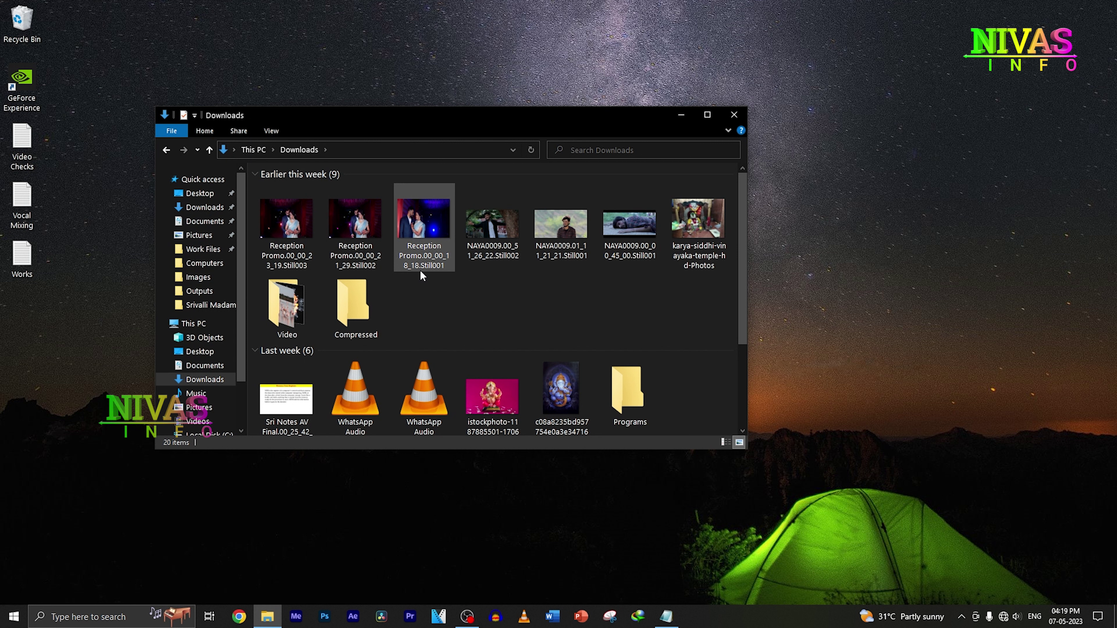
mouse_move(421, 271)
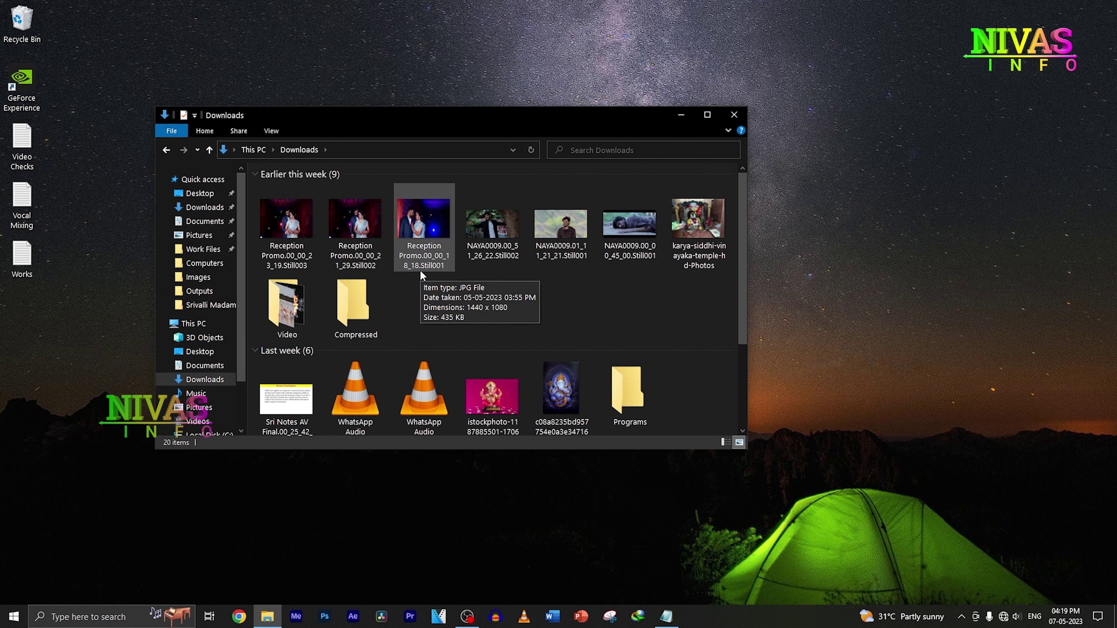
Go to This PC, look over the storage of the C:, D: and G: drives, and open the D: drive
left_click(253, 150)
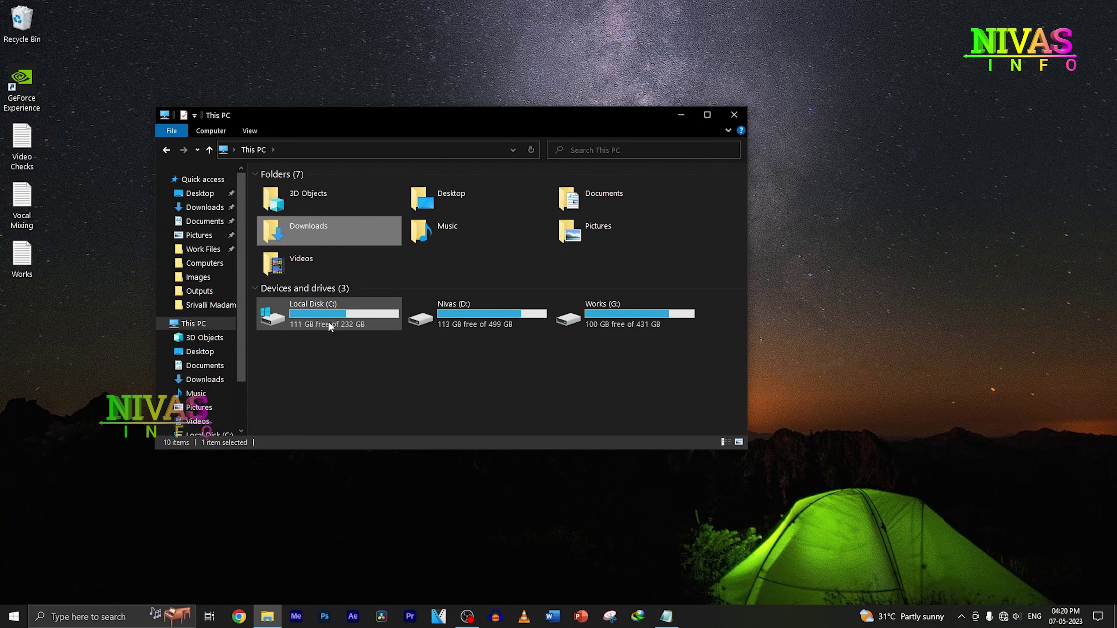
mouse_move(328, 322)
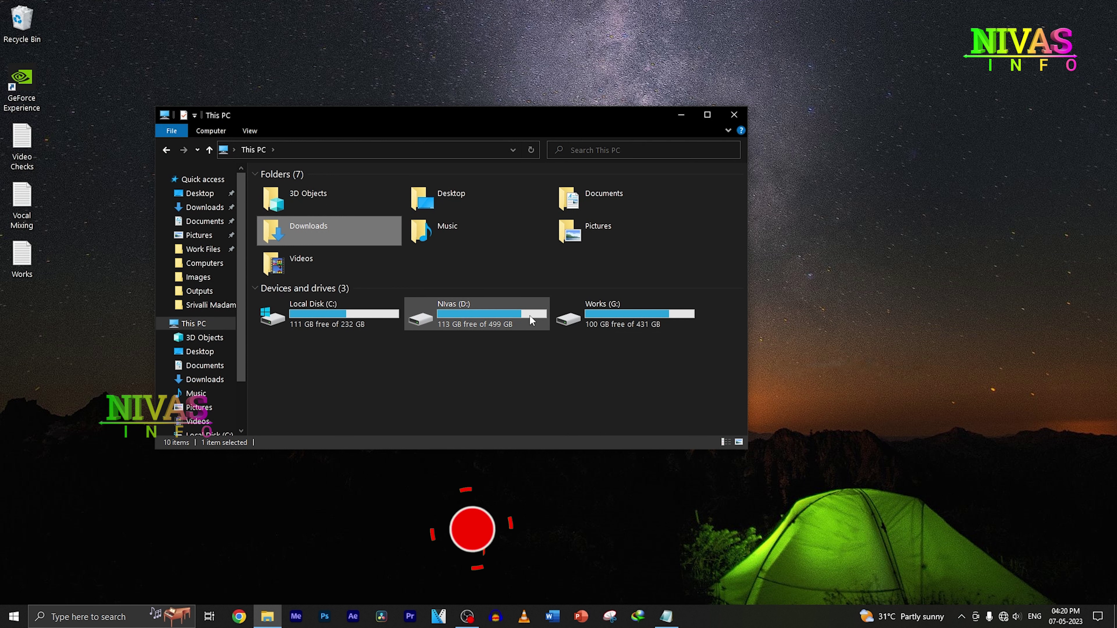
mouse_move(513, 318)
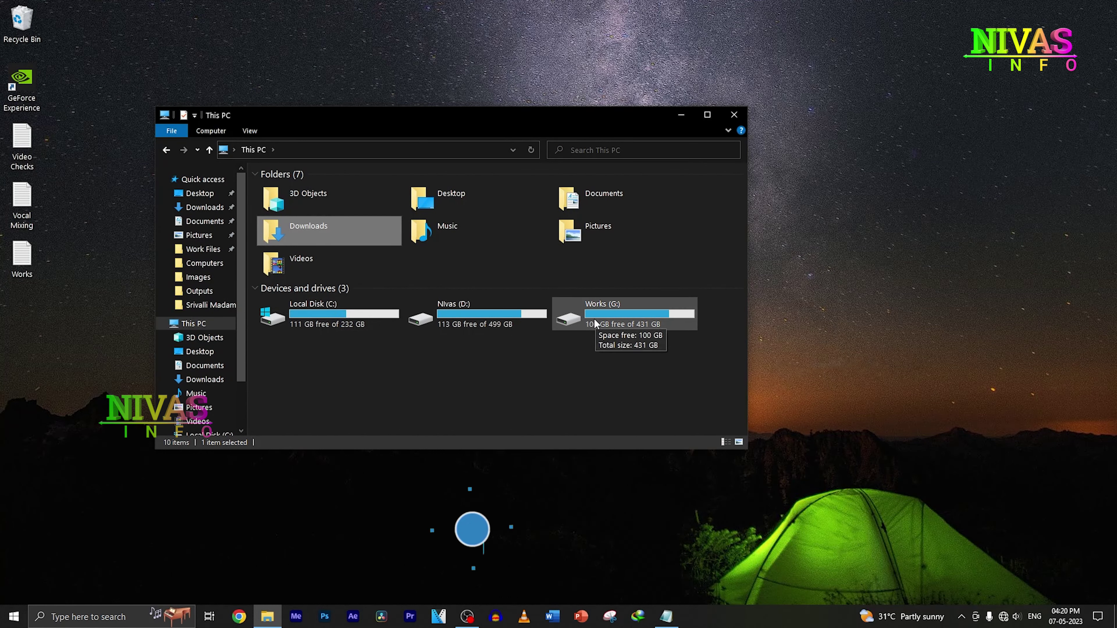
double_click(454, 313)
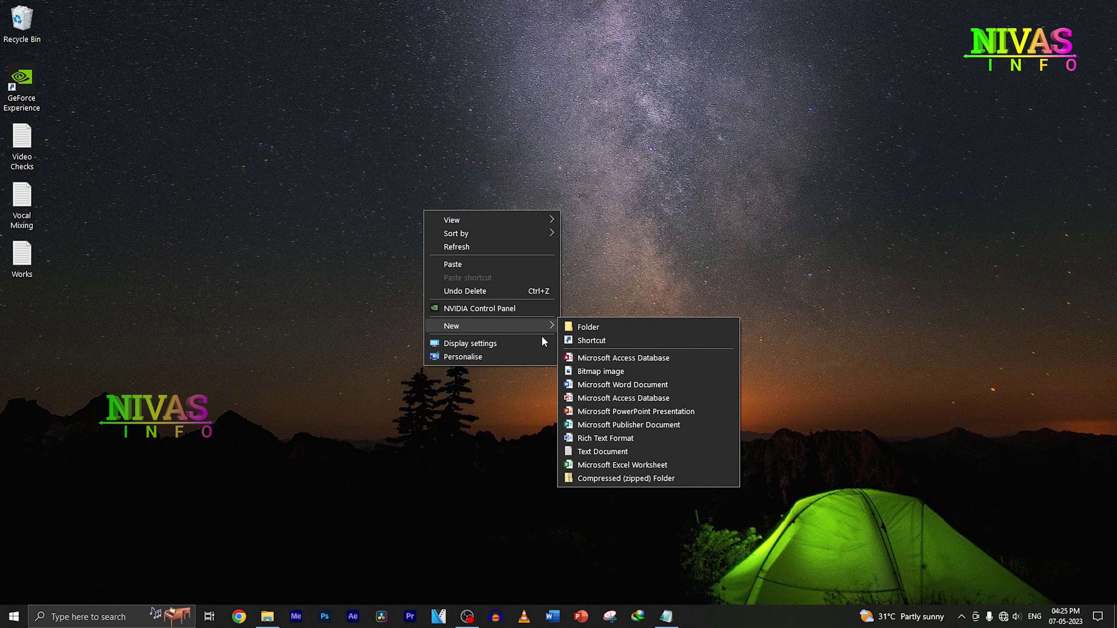
Create two new folders on the desktop, keeping the default name for the first and naming the second My Folder
left_click(624, 330)
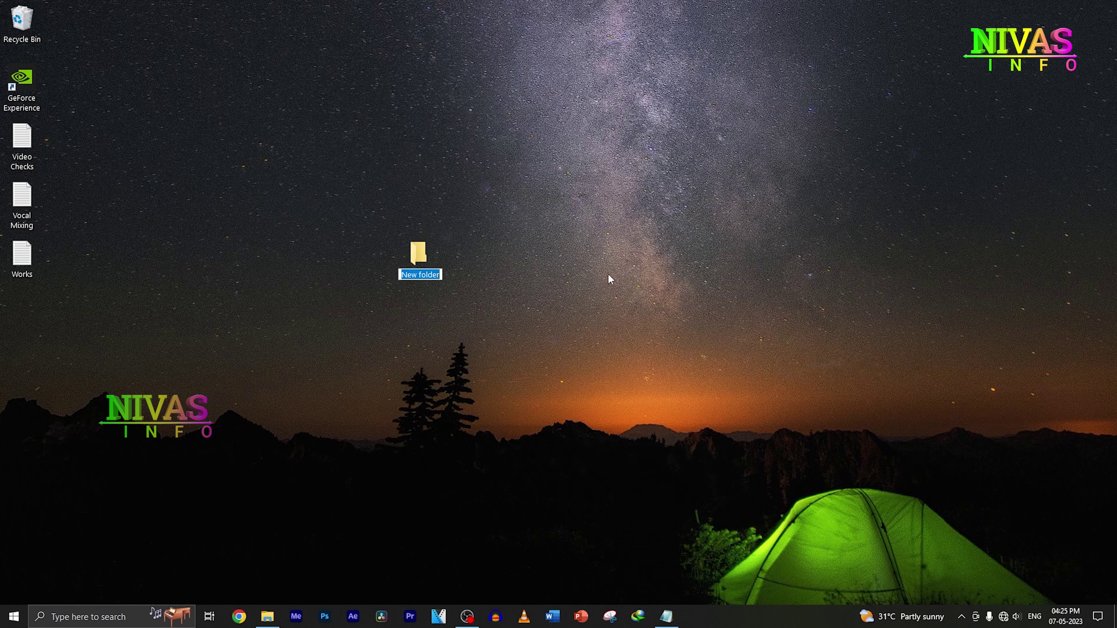
left_click(598, 264)
key("ctrl+shift+n")
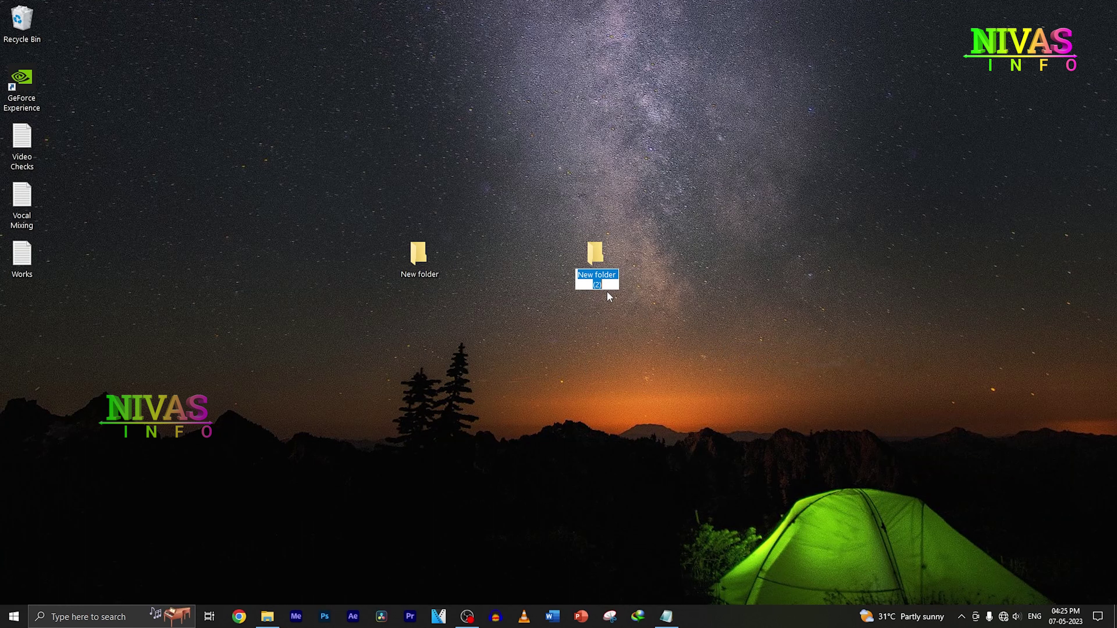
type("My Folder")
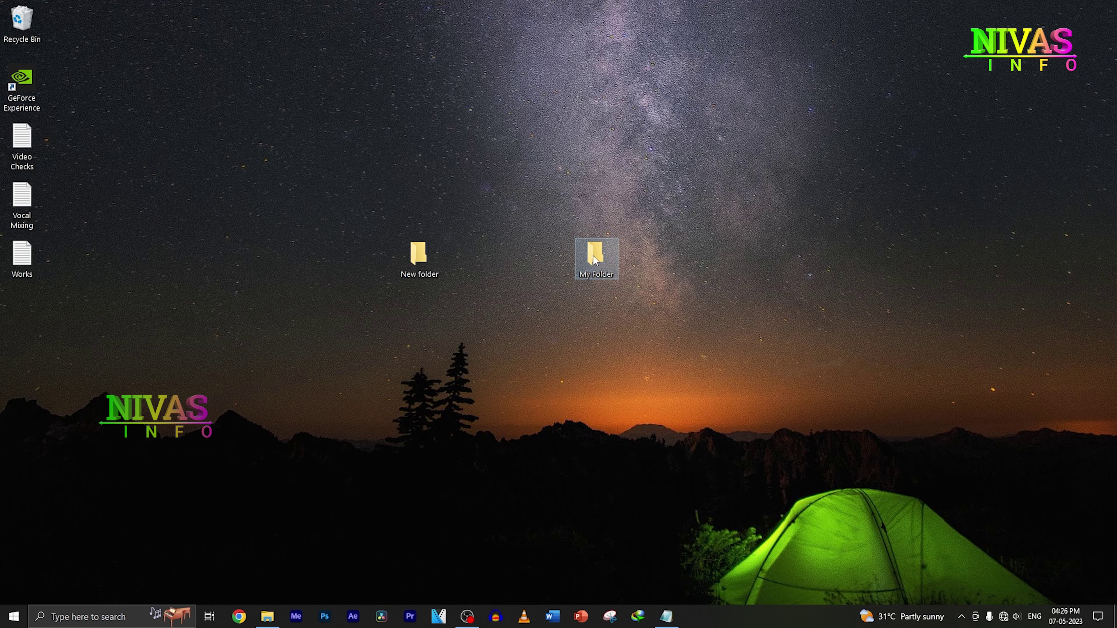
Paste the images from the clipboard into My Folder and display them as extra large icons
double_click(595, 255)
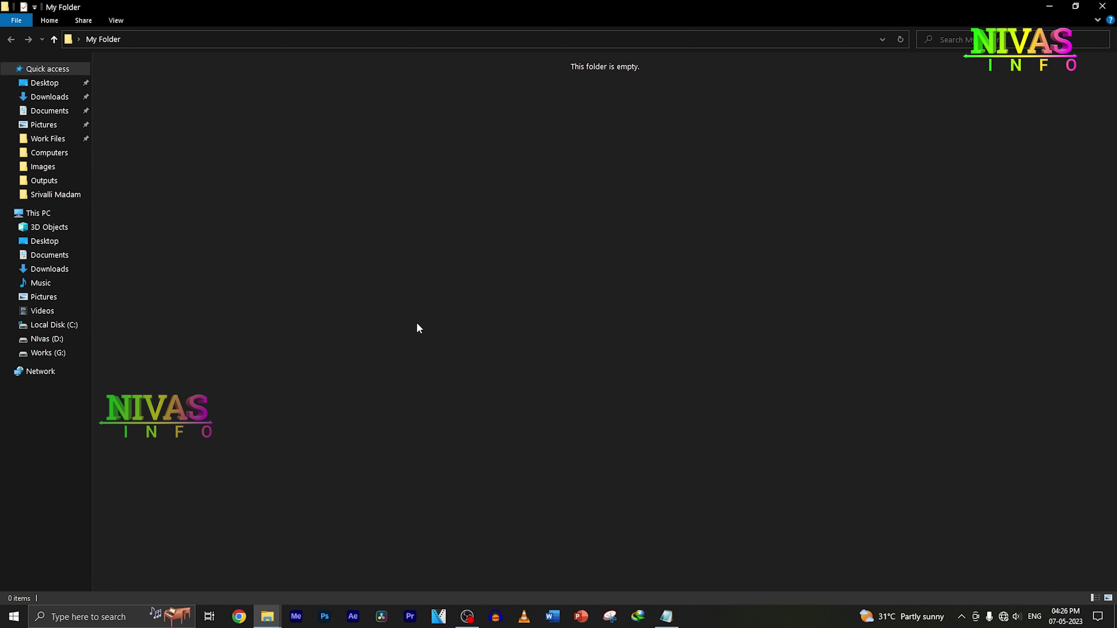
key("ctrl+v")
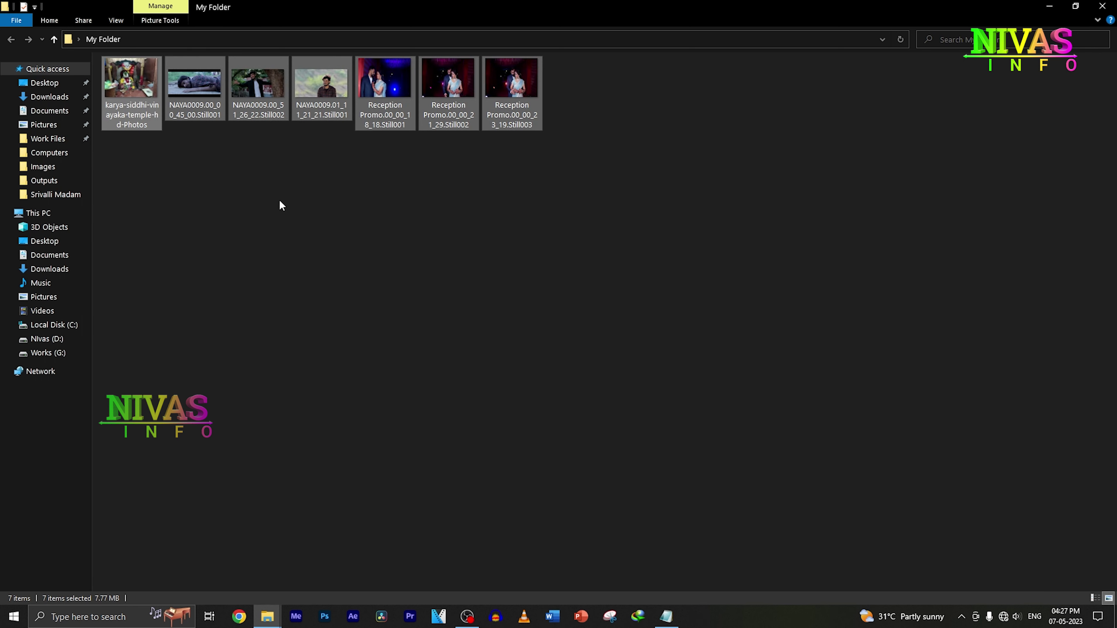
left_click(115, 21)
left_click(137, 37)
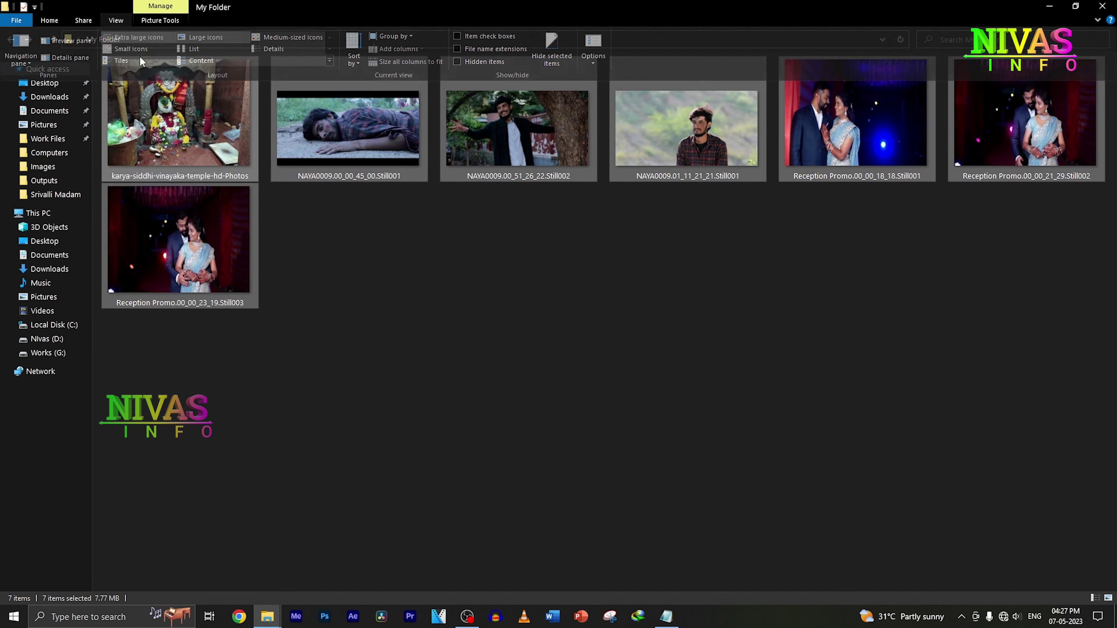
left_click(557, 268)
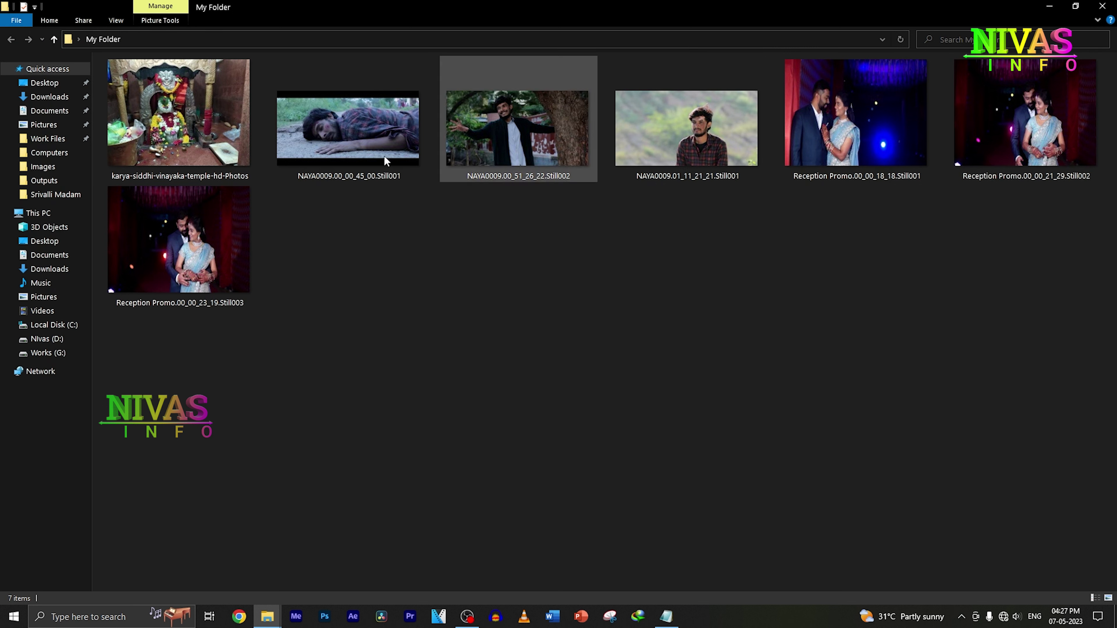
mouse_move(562, 166)
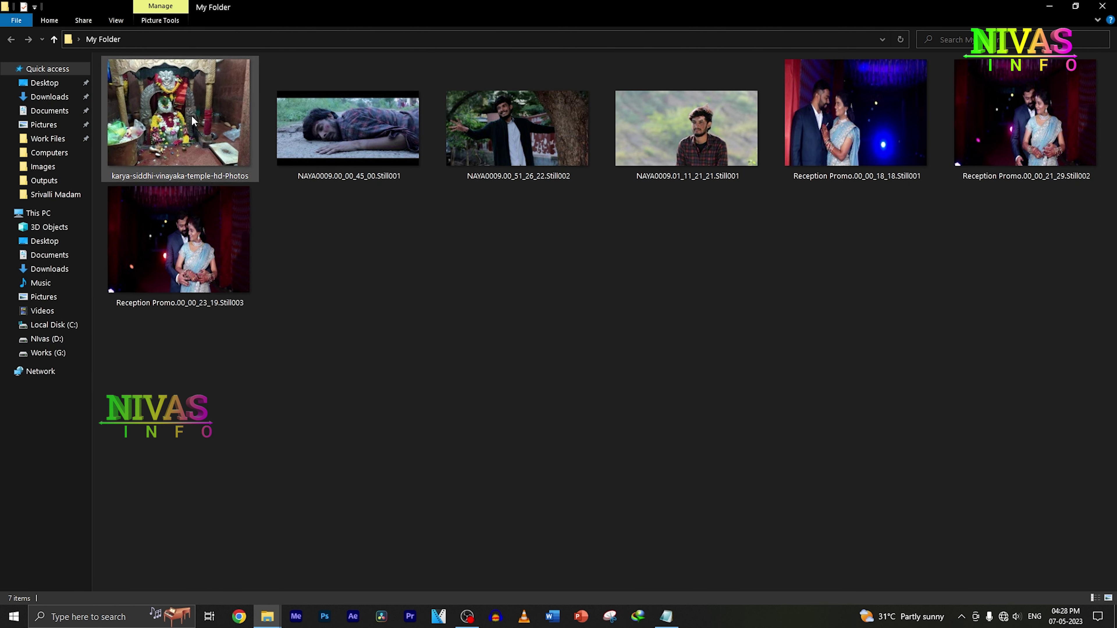
mouse_move(192, 117)
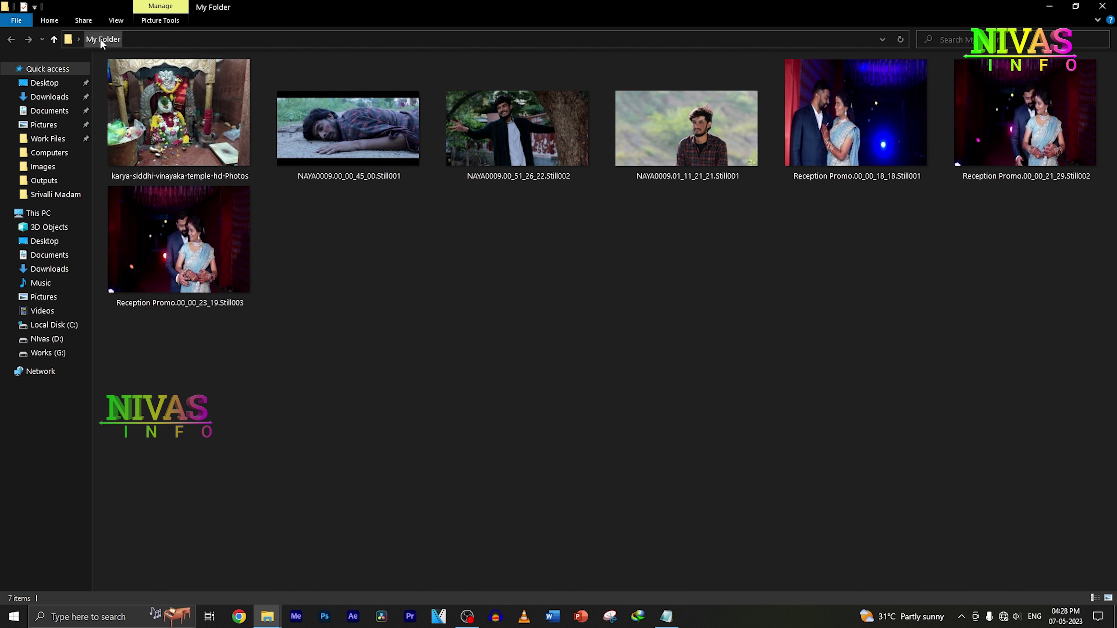
Create a subfolder named God inside My Folder
right_click(527, 257)
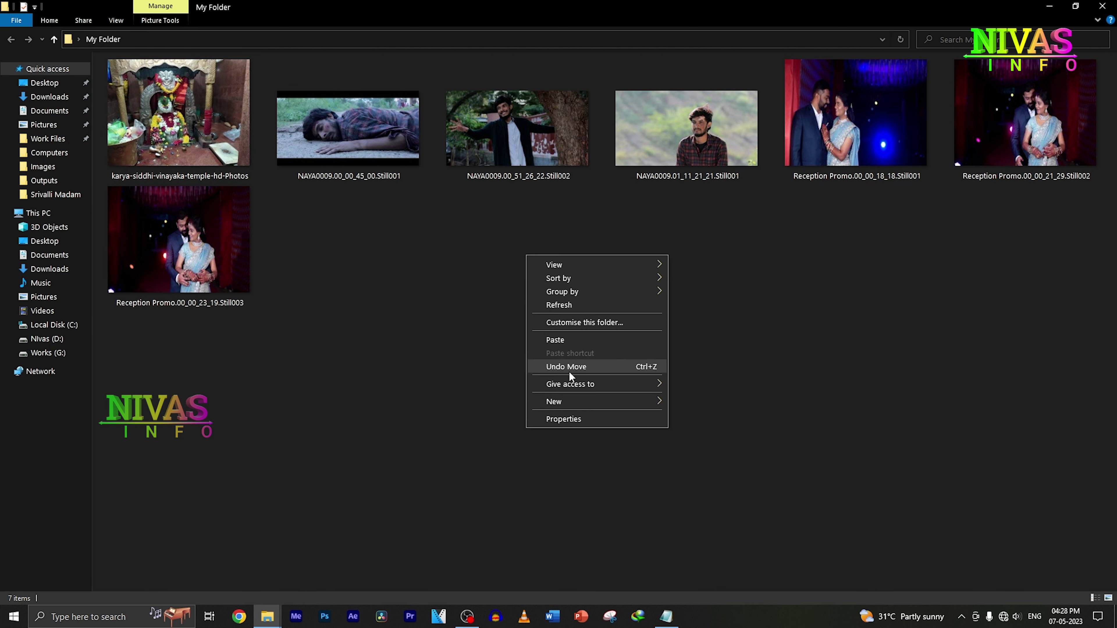
mouse_move(602, 402)
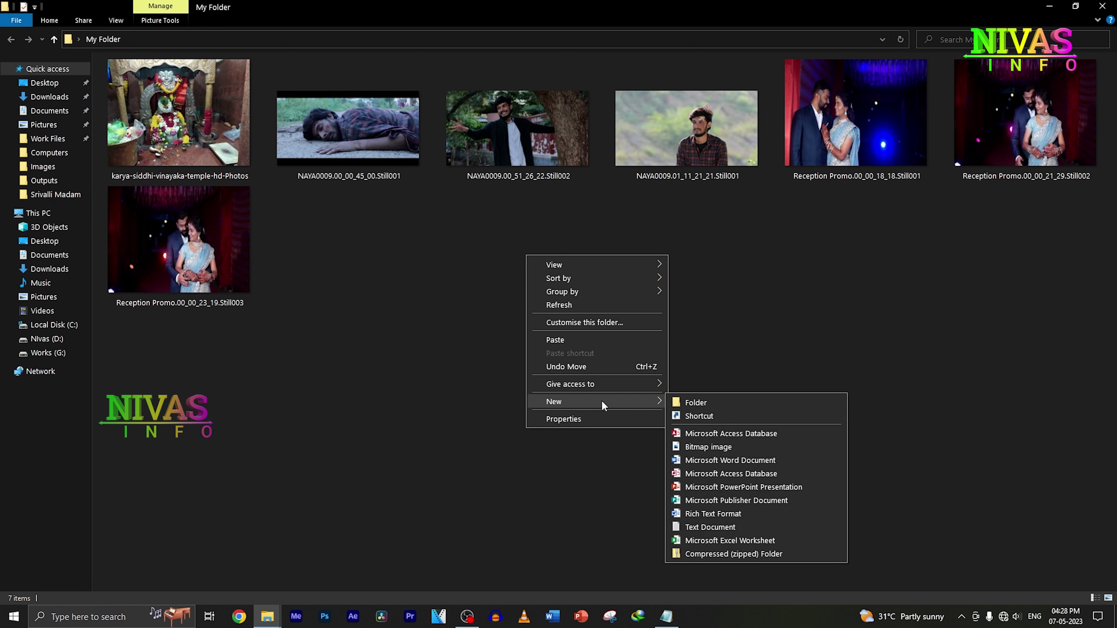
left_click(696, 402)
type("God")
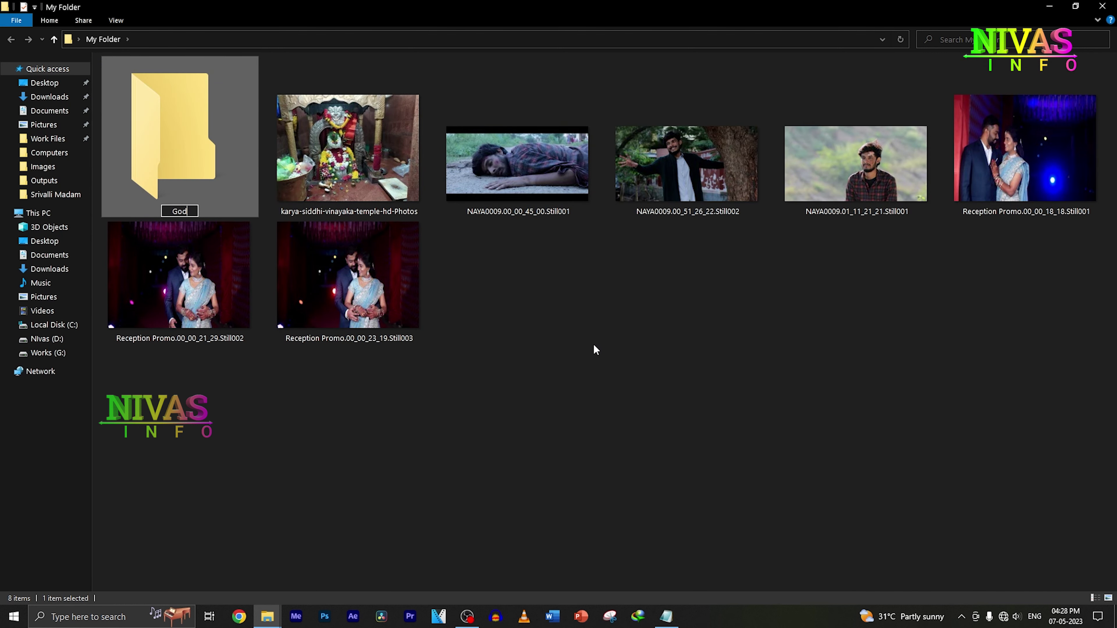
key("Return")
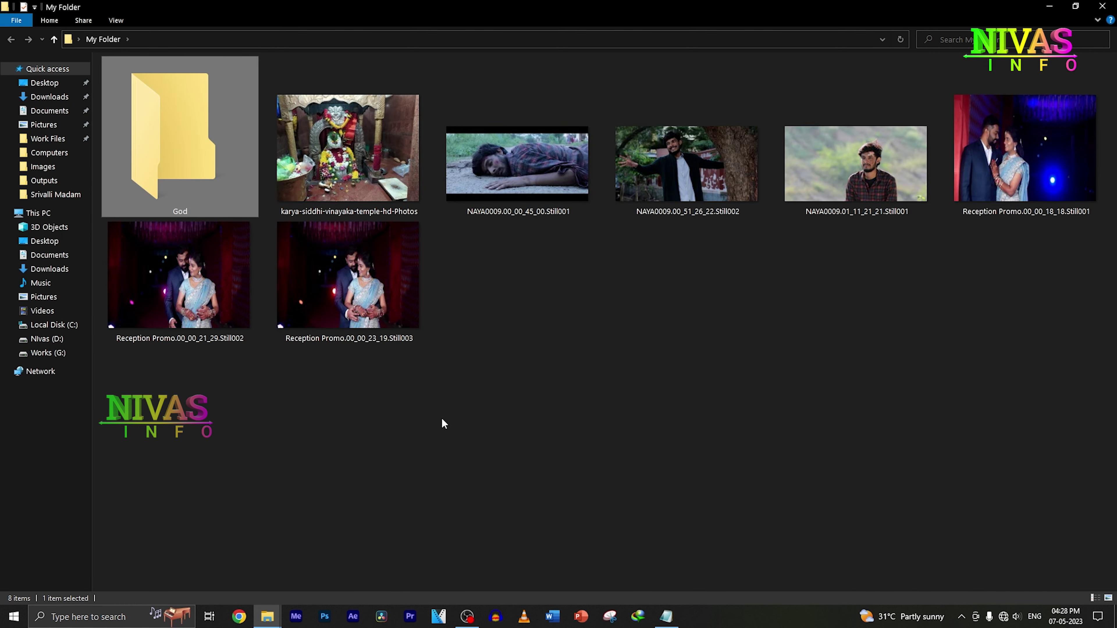
Create a subfolder named Person inside My Folder
right_click(750, 378)
mouse_move(788, 526)
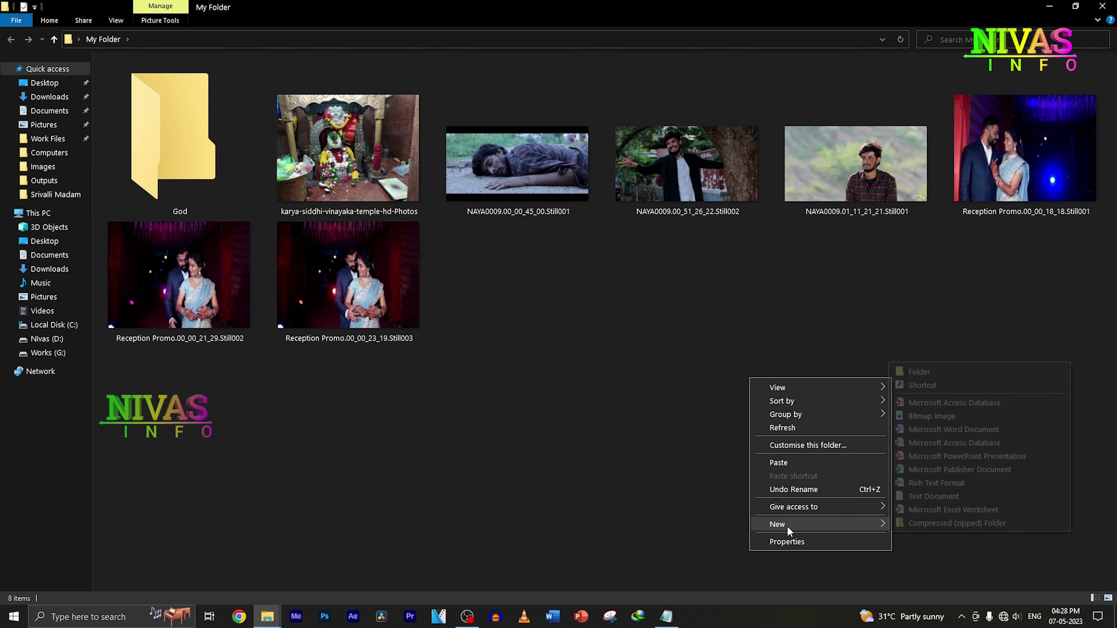
left_click(973, 373)
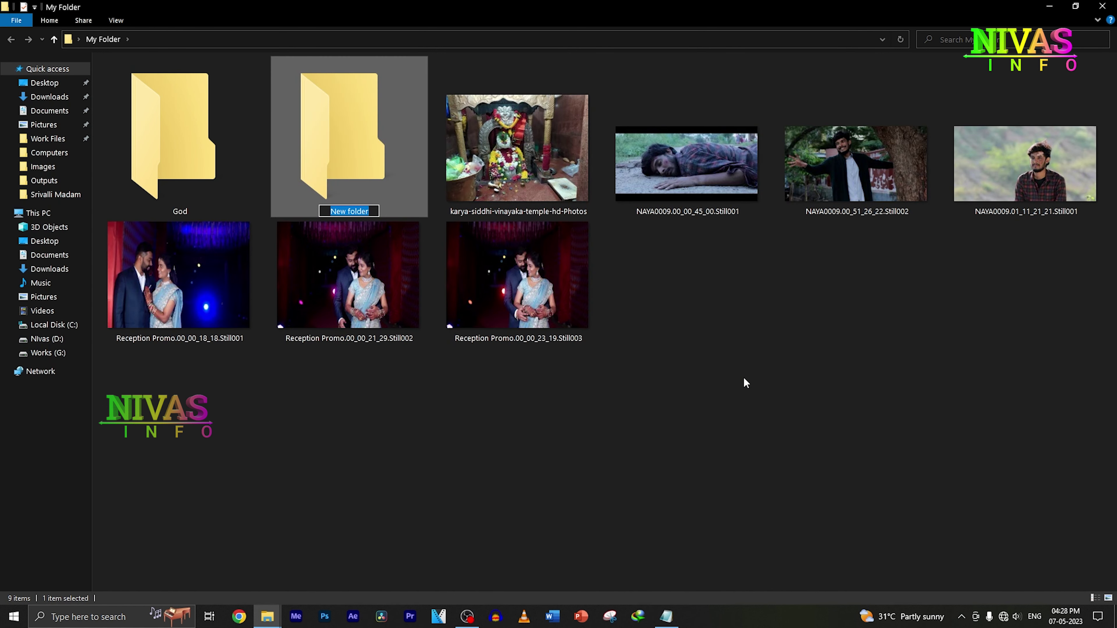
type("Pe")
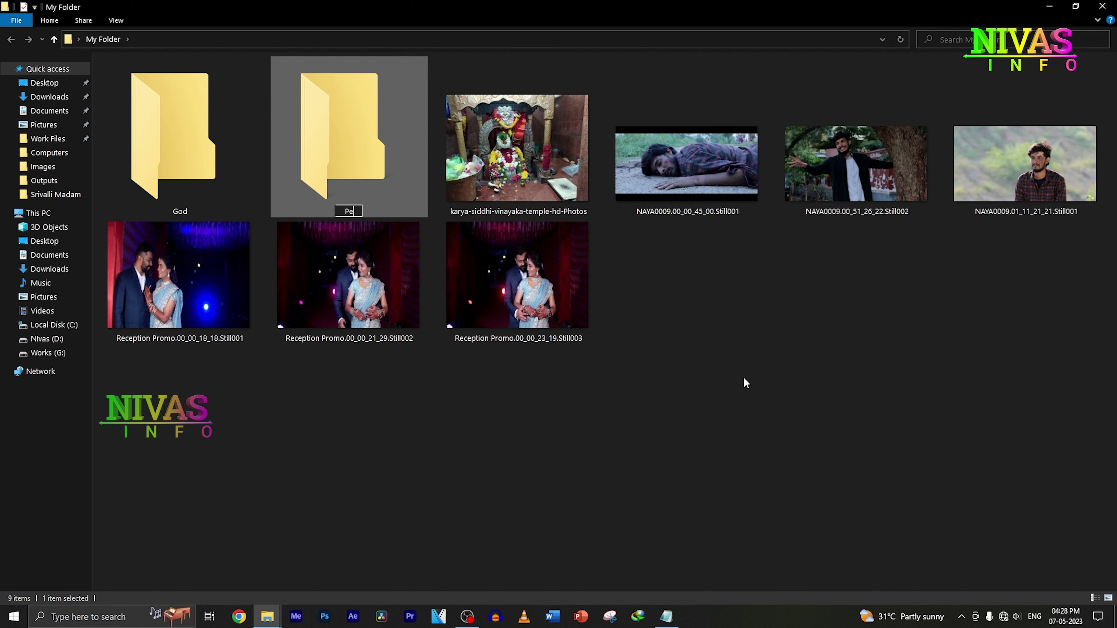
type("rson")
key("Return")
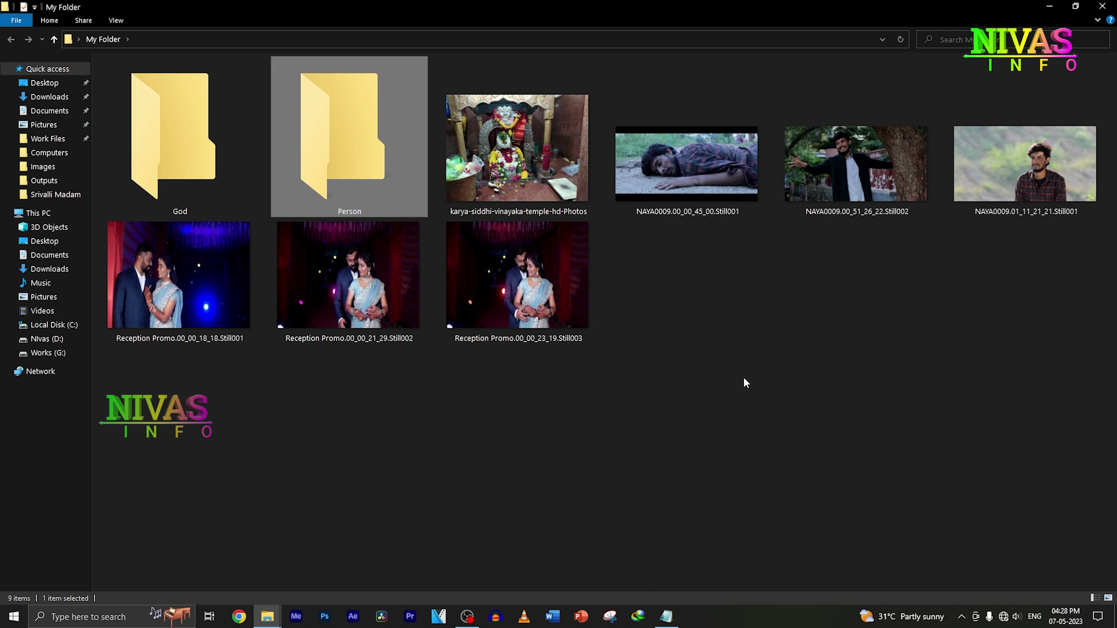
Create a subfolder named Wedding inside My Folder
right_click(795, 382)
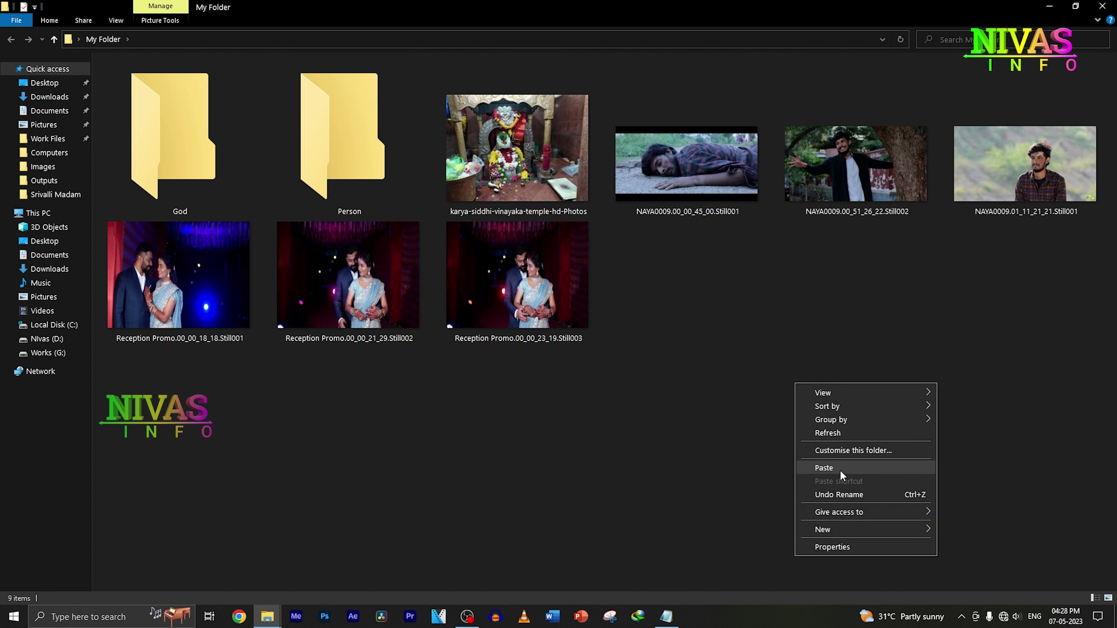
mouse_move(829, 529)
left_click(992, 373)
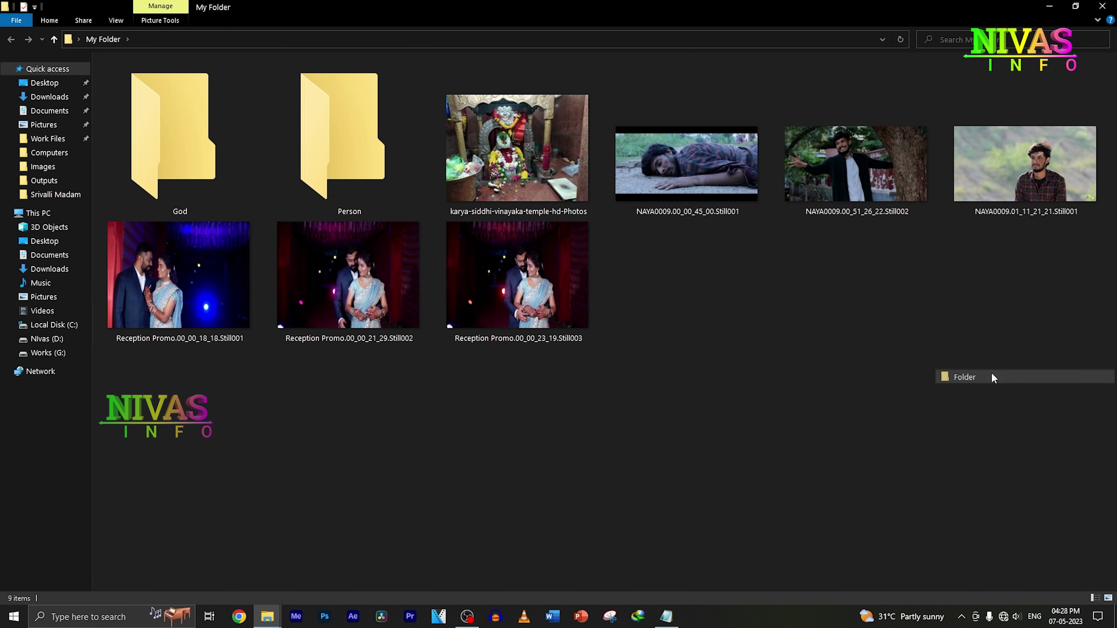
type("Wedding")
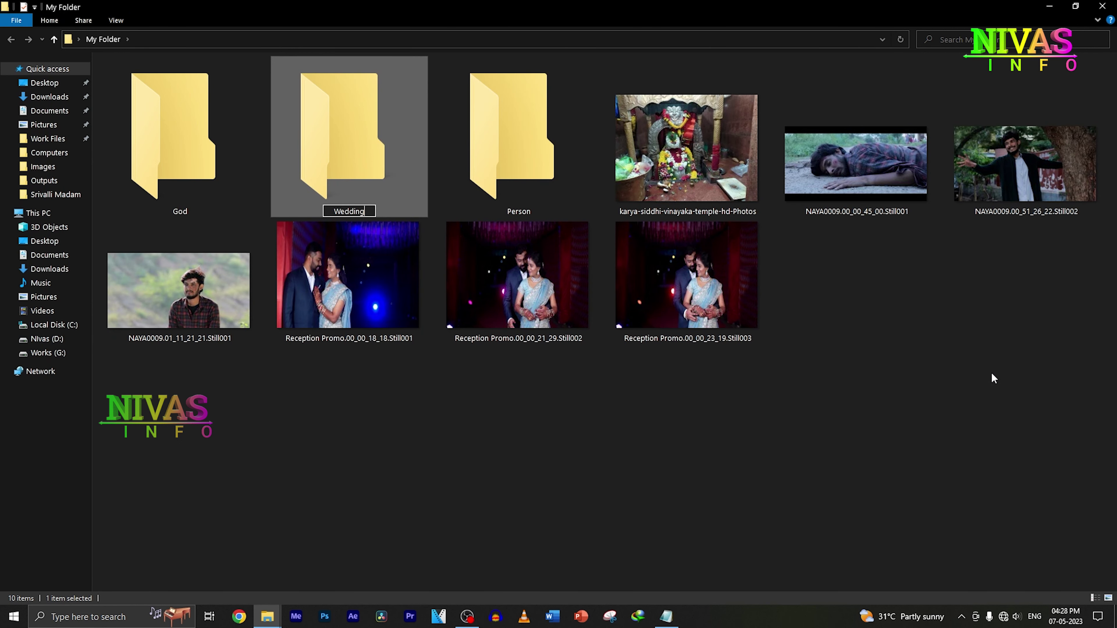
key("Return")
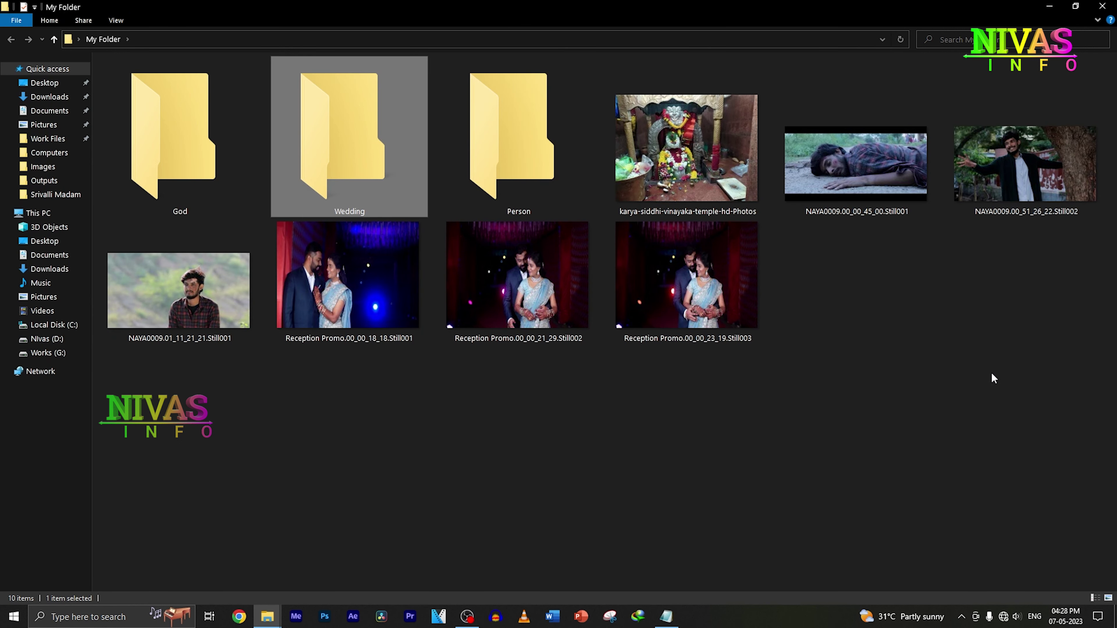
Select the karya-siddhi-vinayaka-temple-hd-Photos image in My Folder
left_click(552, 373)
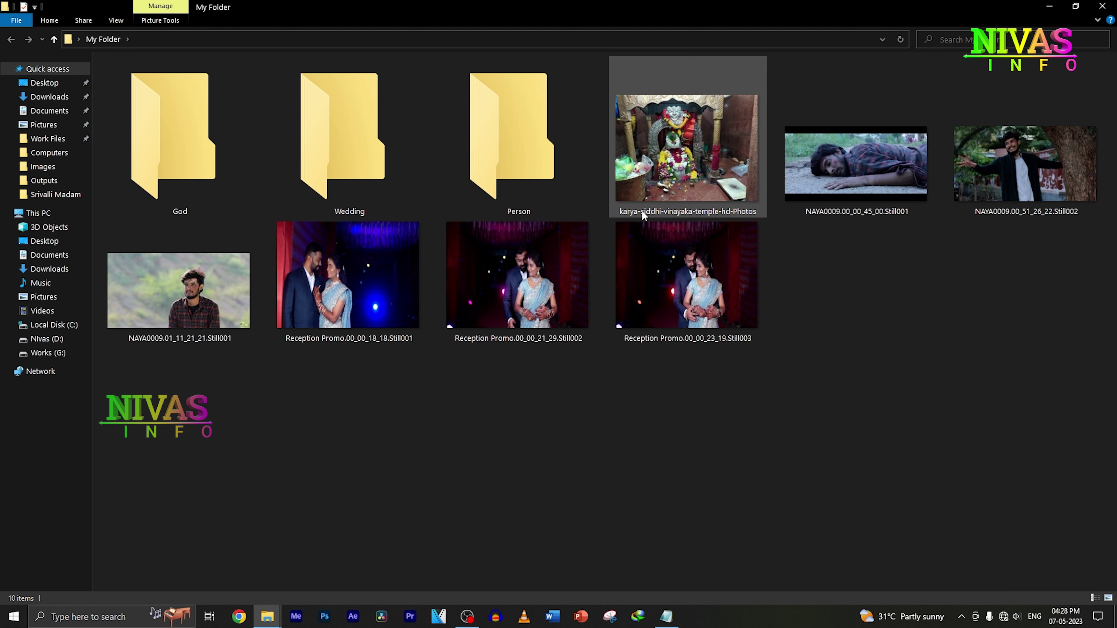
left_click(689, 150)
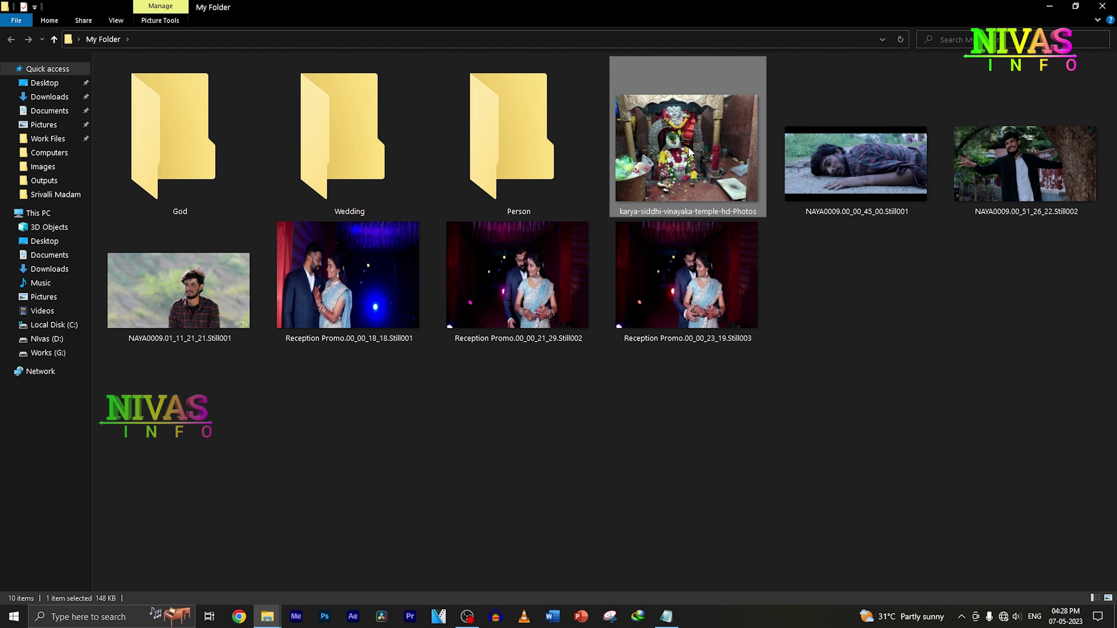
right_click(688, 149)
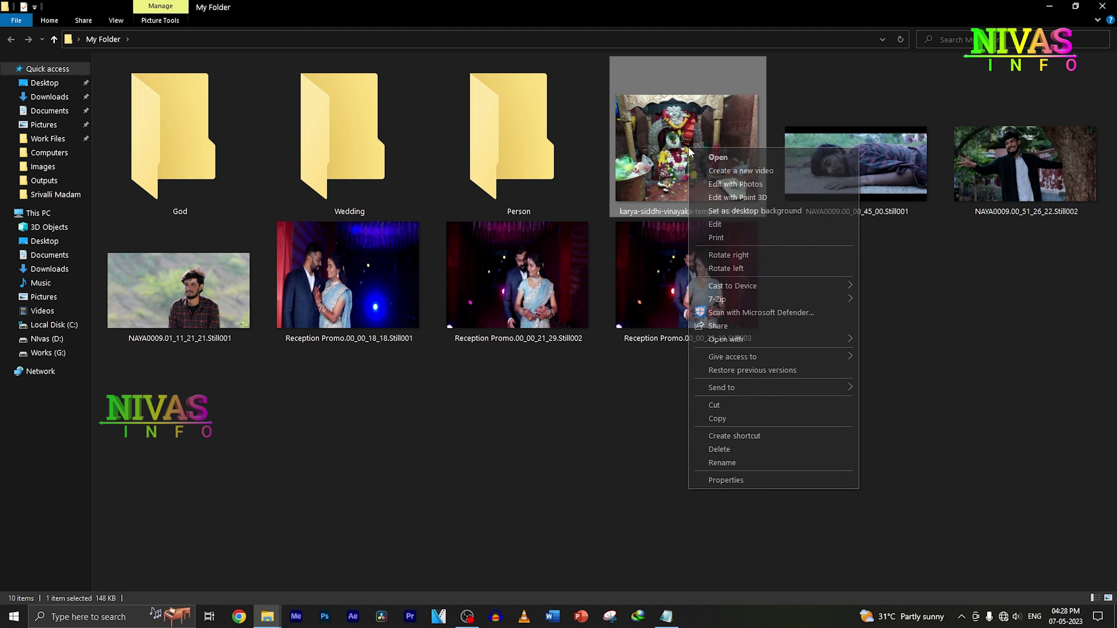
left_click(732, 407)
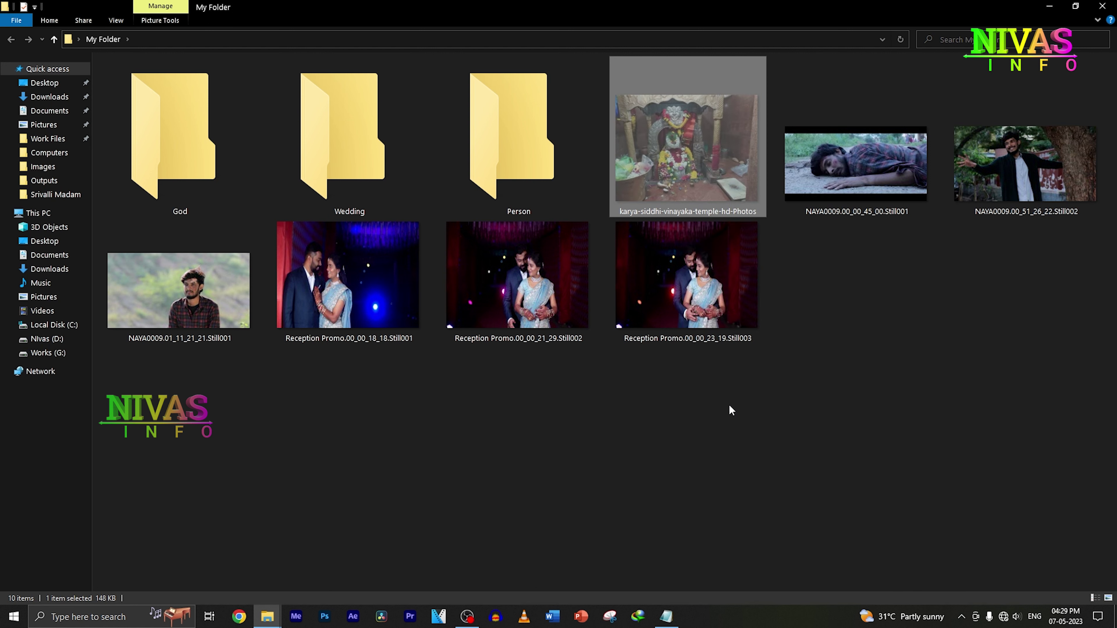
key("Escape")
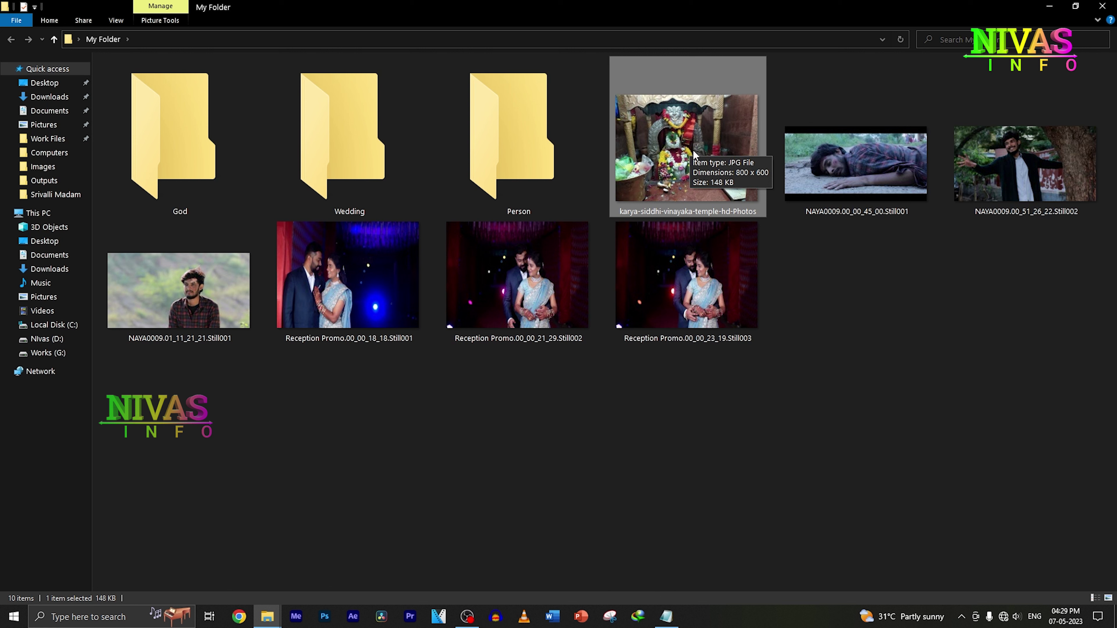
Cut the karya-siddhi-vinayaka-temple-hd-Photos image and paste it into the God folder
key("ctrl+x")
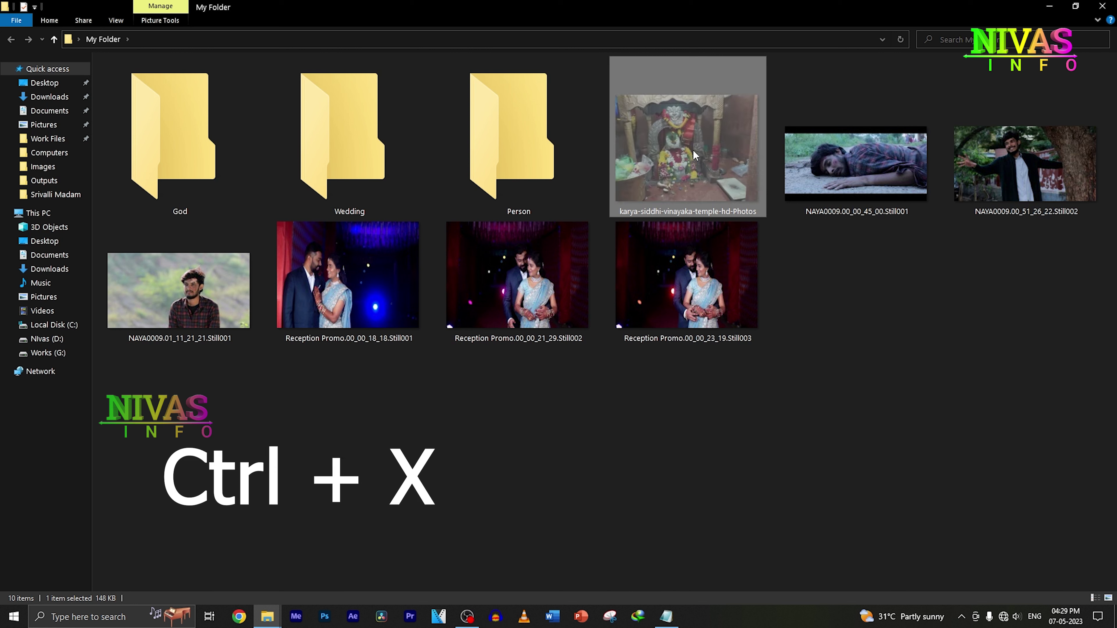
double_click(180, 148)
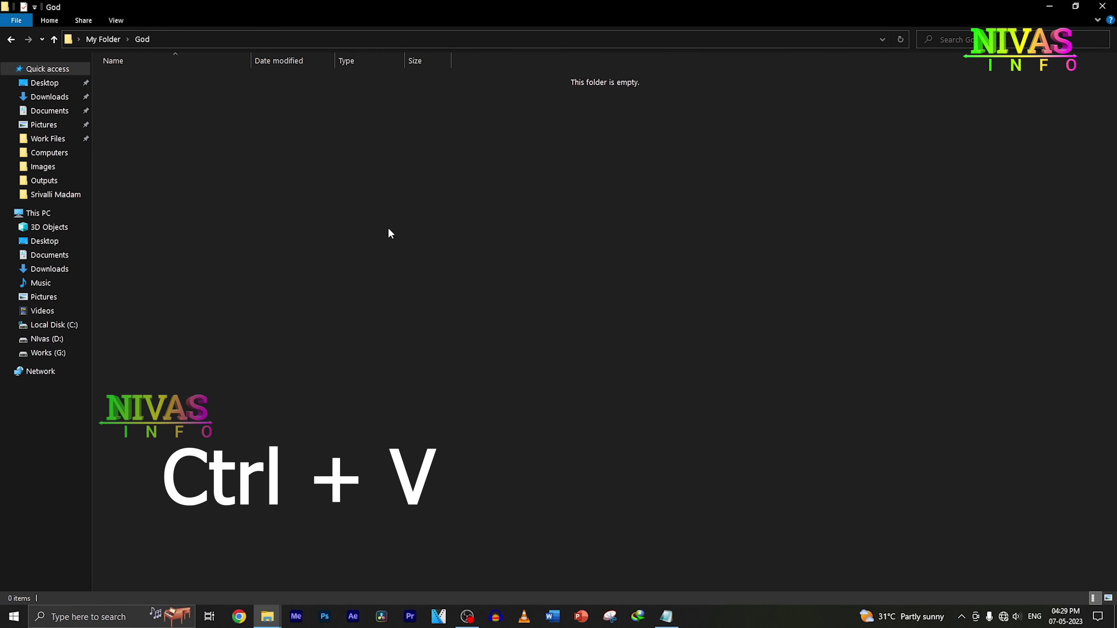
right_click(365, 199)
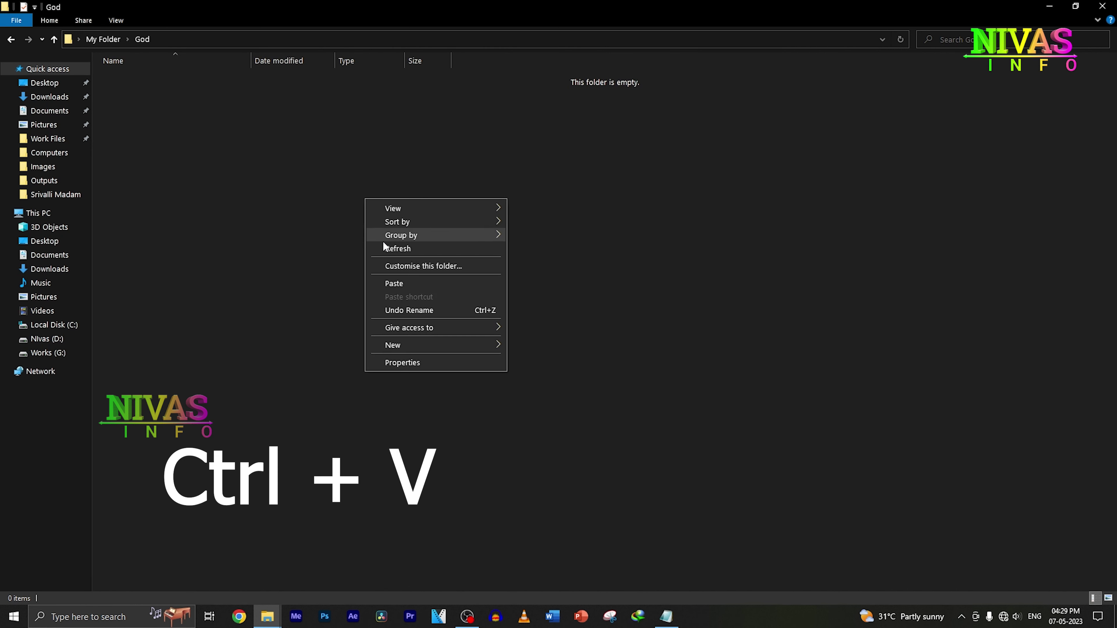
left_click(407, 286)
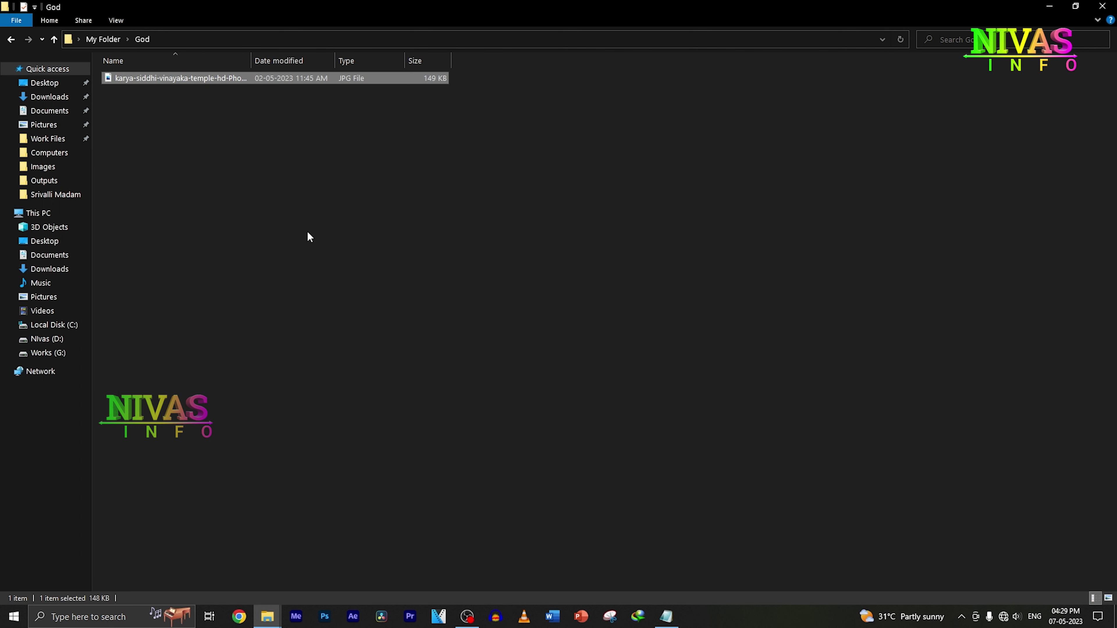
Display the God folder's contents as extra large icons and return to My Folder
left_click(115, 20)
left_click(151, 38)
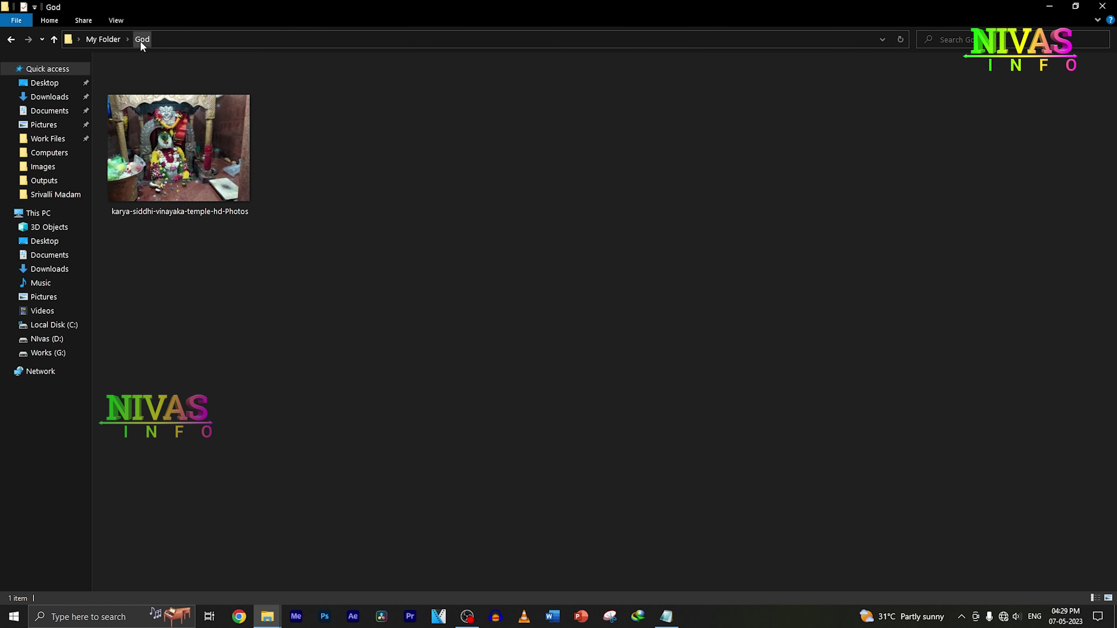
left_click(103, 40)
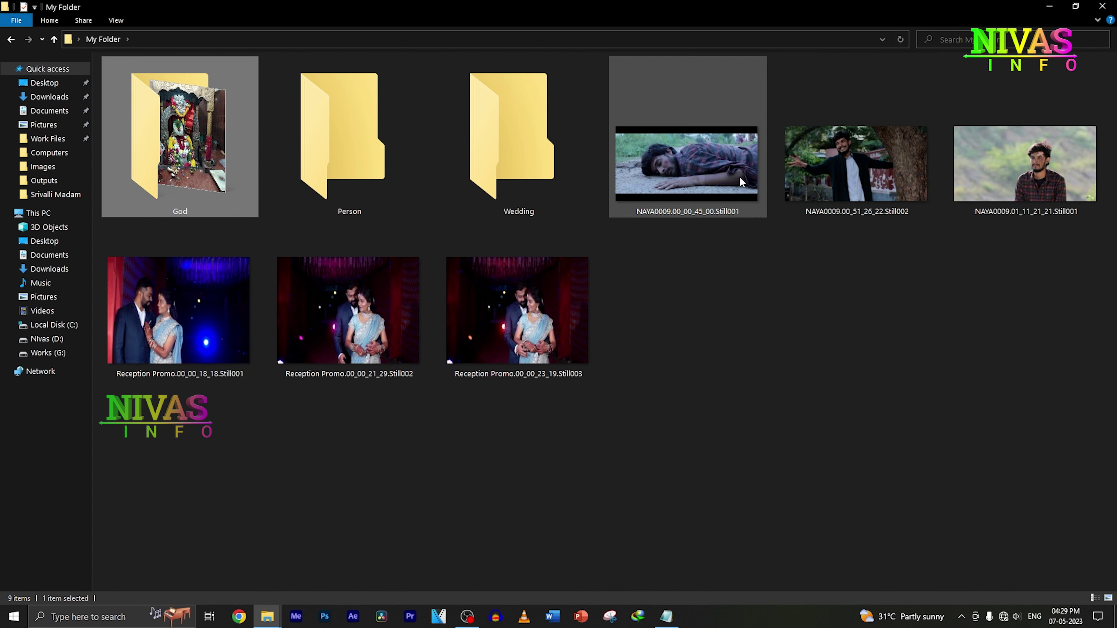
Select the three NAYA0009 images as a continuous range and clear the selection
left_click(725, 176)
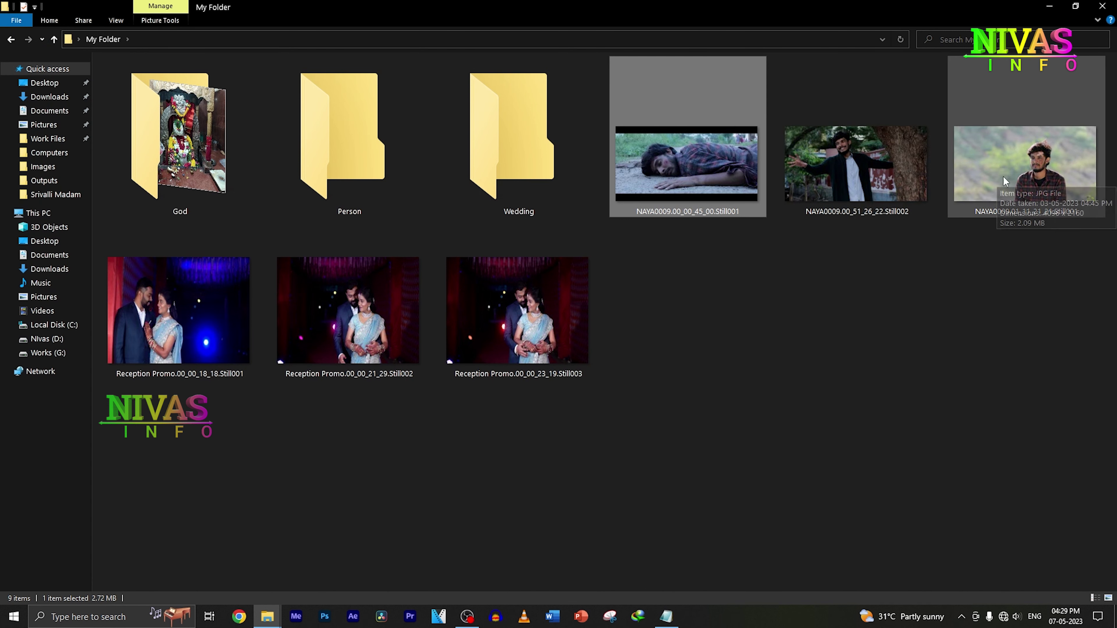
mouse_move(672, 163)
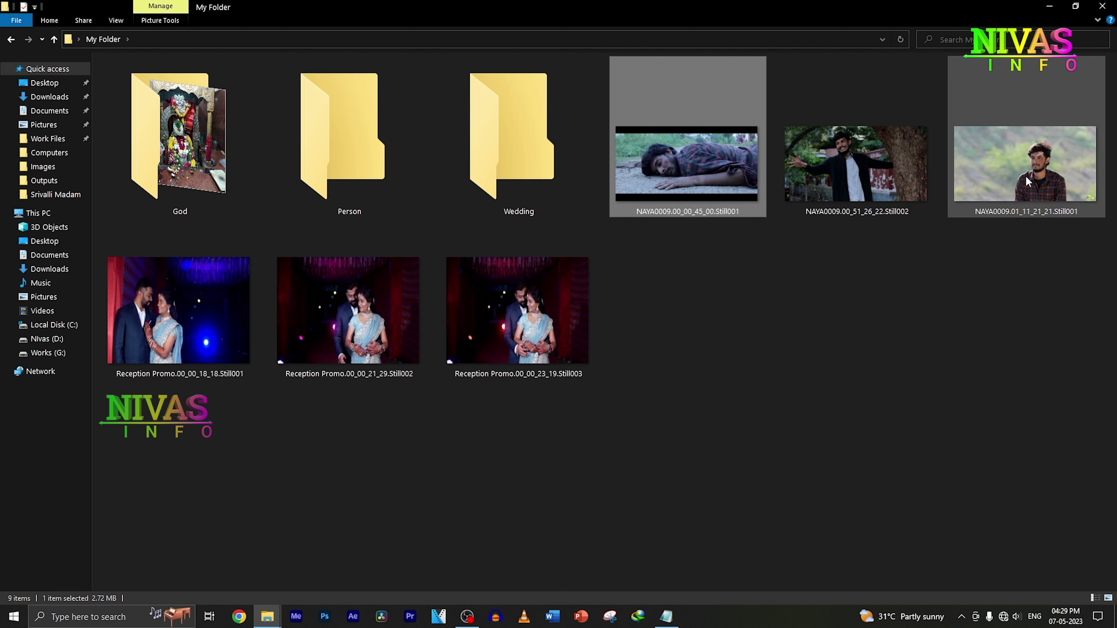
left_click(1041, 178, "shift")
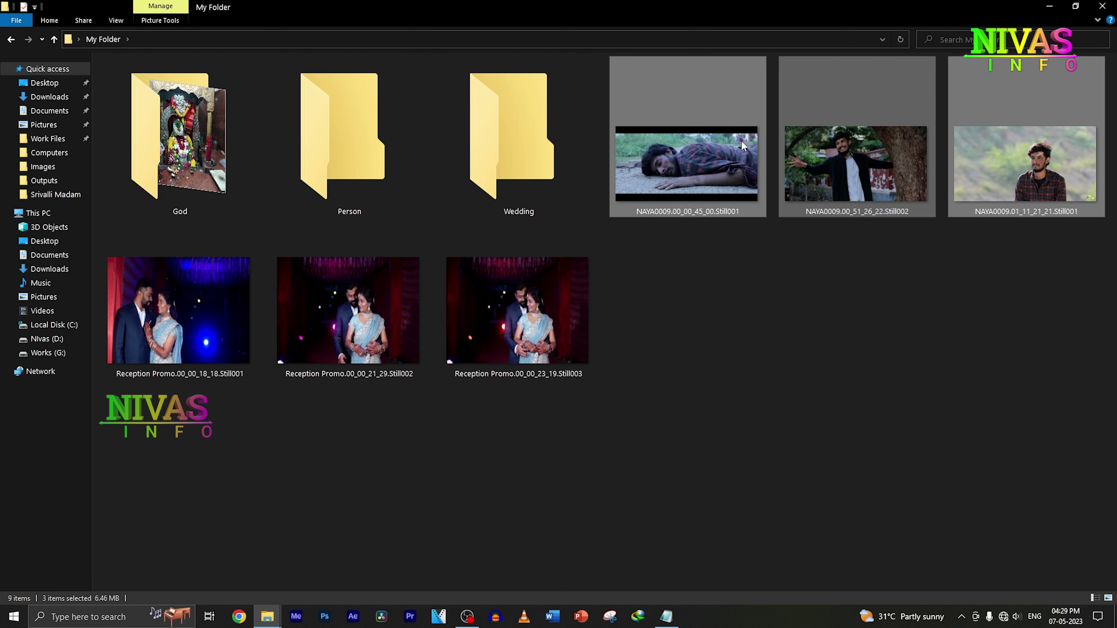
mouse_move(886, 155)
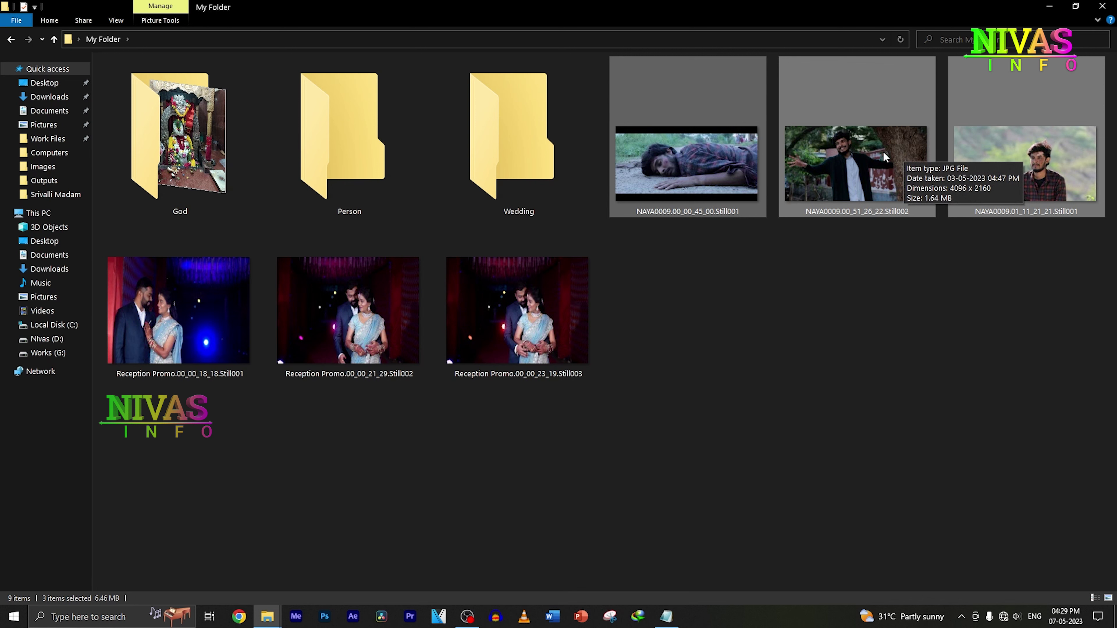
left_click(909, 289)
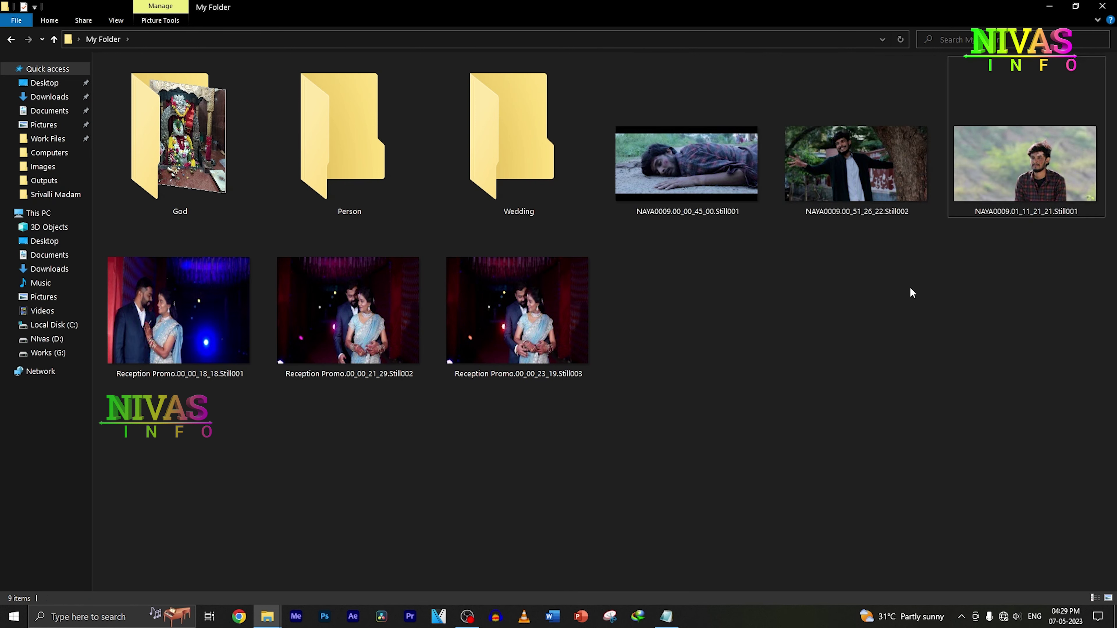
Move the three NAYA0009 images from My Folder into the Person folder and undo the move
left_click_drag(1088, 327, 691, 158)
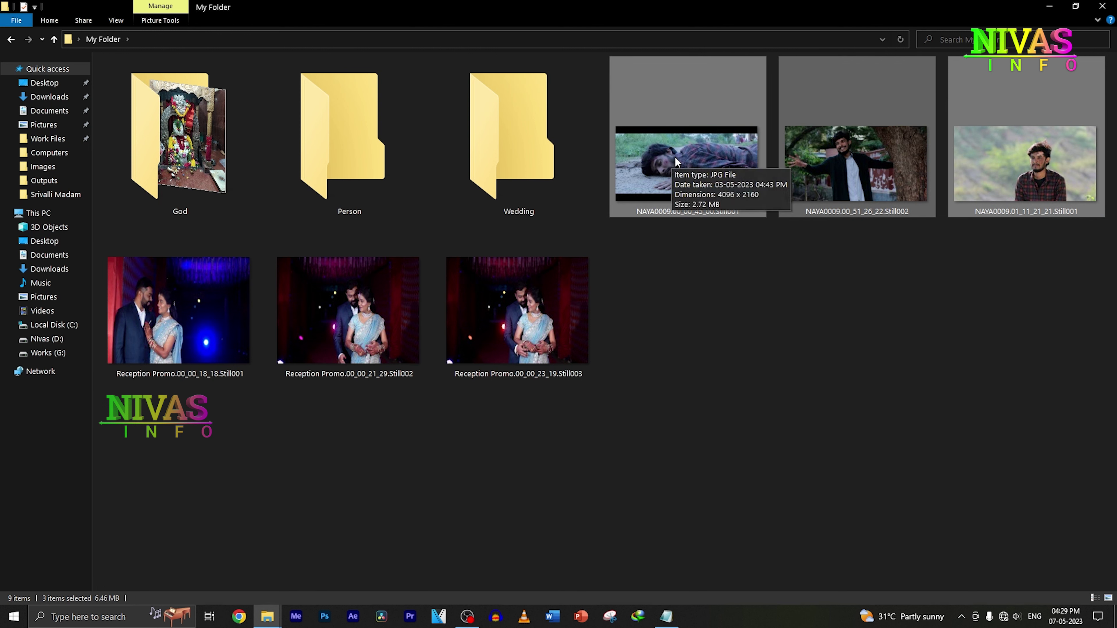
key("ctrl+x")
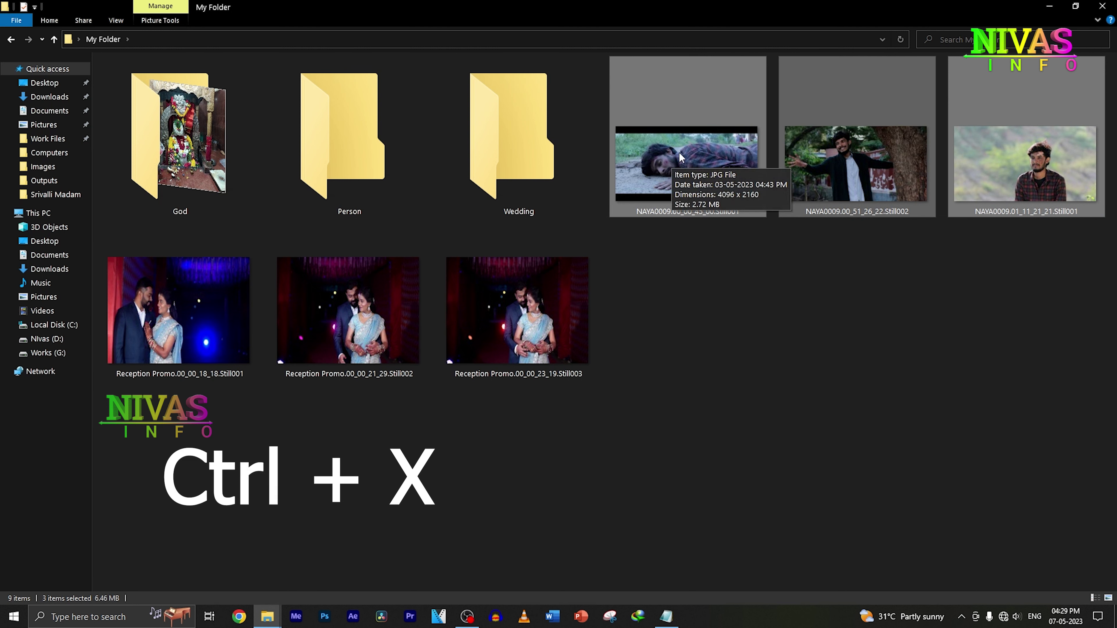
right_click(678, 148)
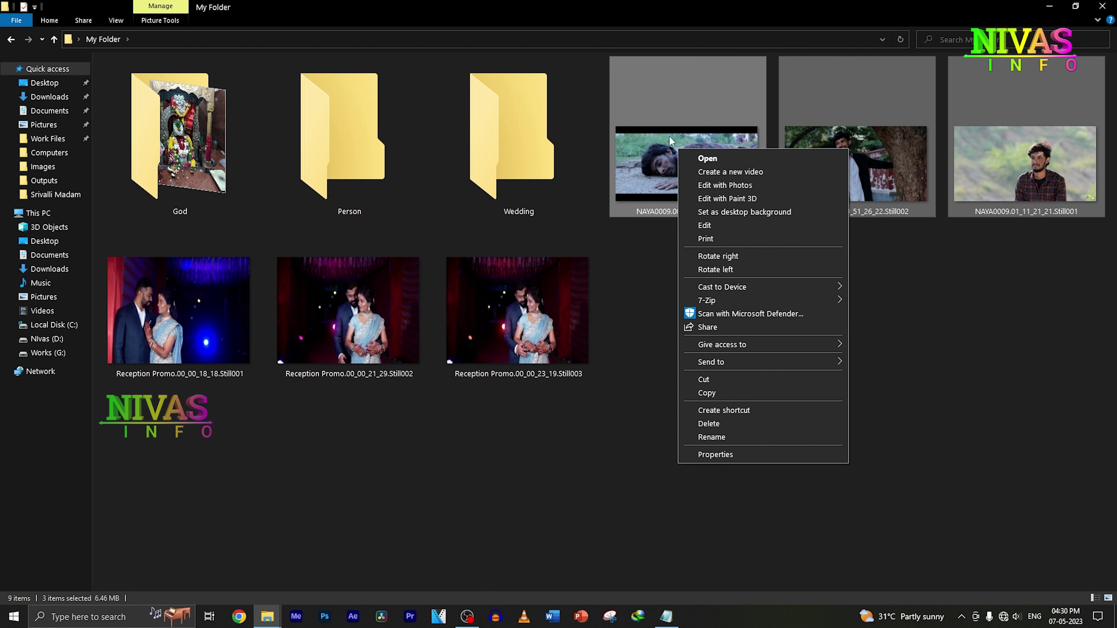
key("Escape")
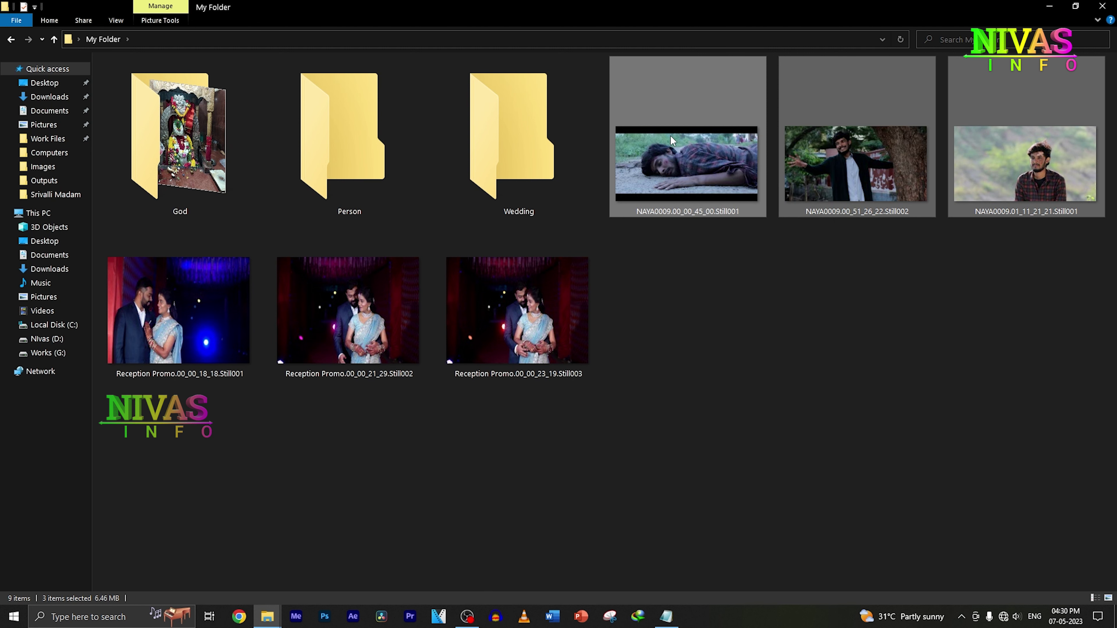
left_click_drag(671, 136, 343, 178)
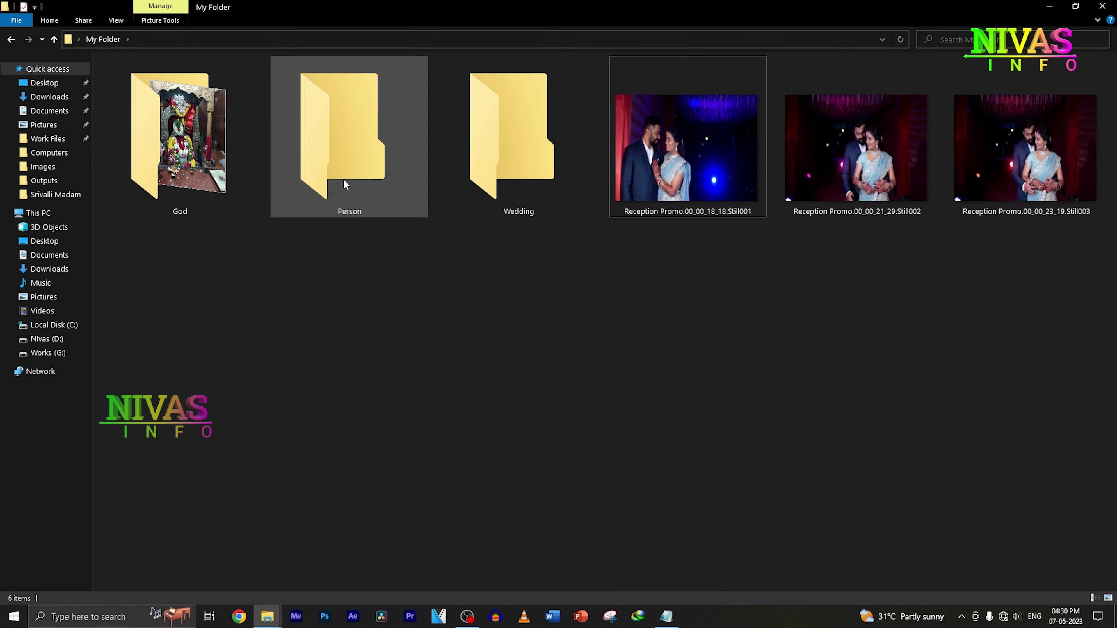
key("ctrl+z")
left_click(532, 409)
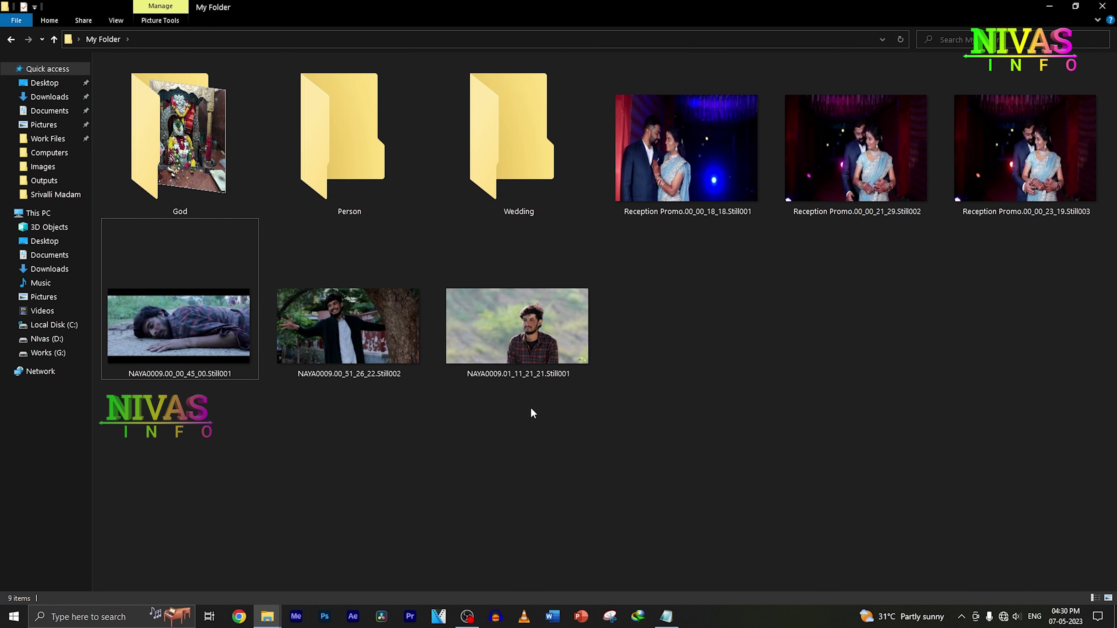
Move the three NAYA0009 images into the Person folder and check that folder's contents before returning to My Folder
left_click_drag(706, 452, 137, 327)
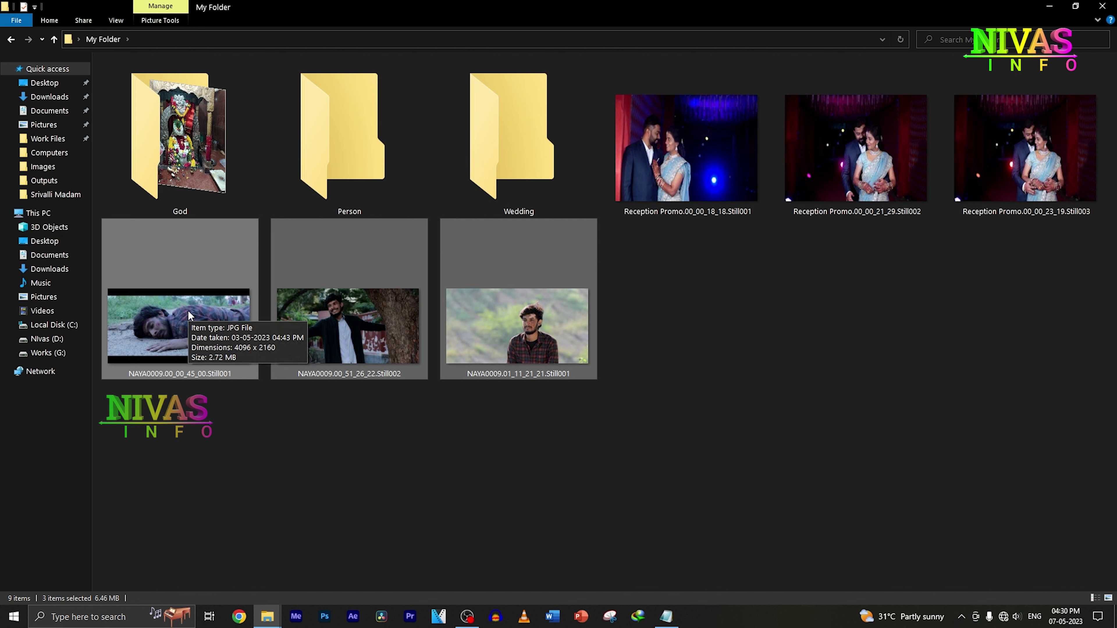
left_click_drag(188, 310, 337, 155)
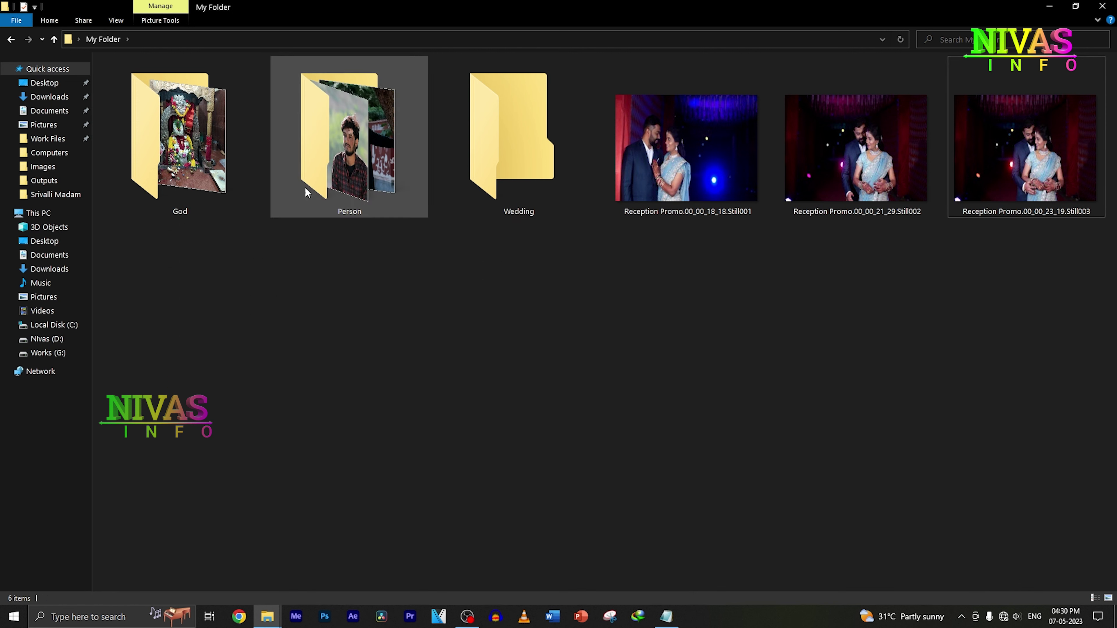
left_click(336, 158)
double_click(336, 159)
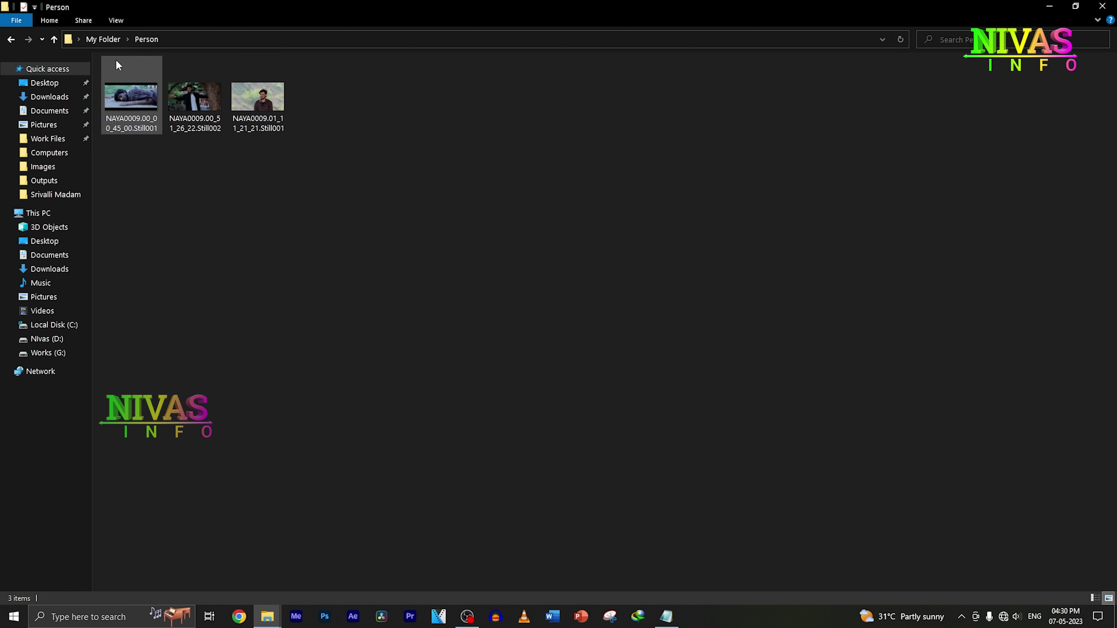
left_click(92, 39)
left_click(670, 322)
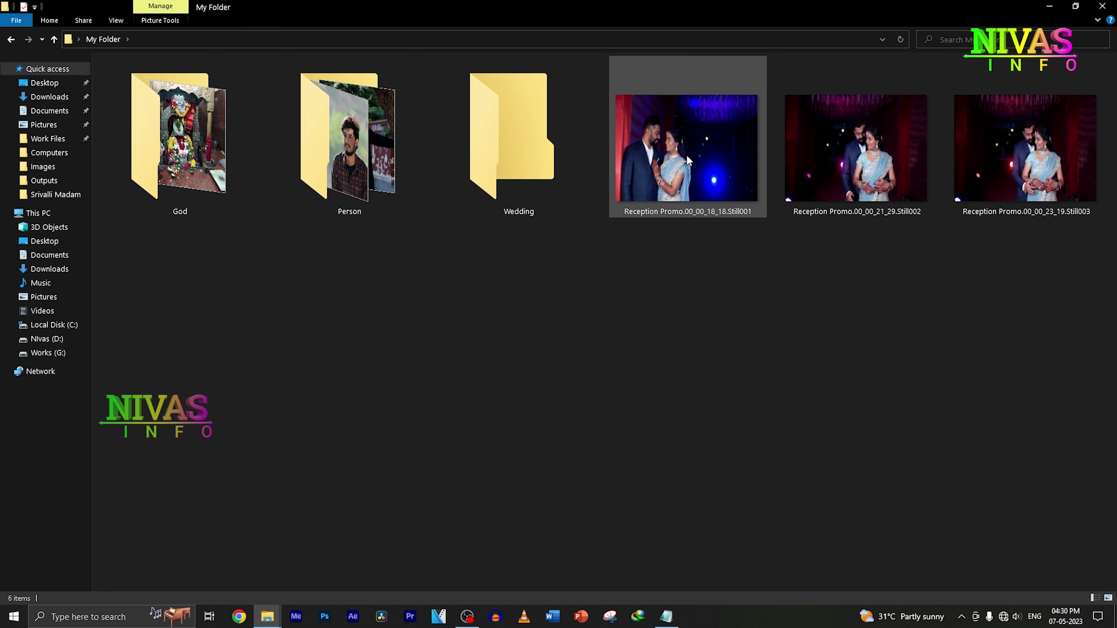
Select the three Reception Promo images together and clear the selection
left_click(702, 194)
left_click_drag(665, 309, 991, 164)
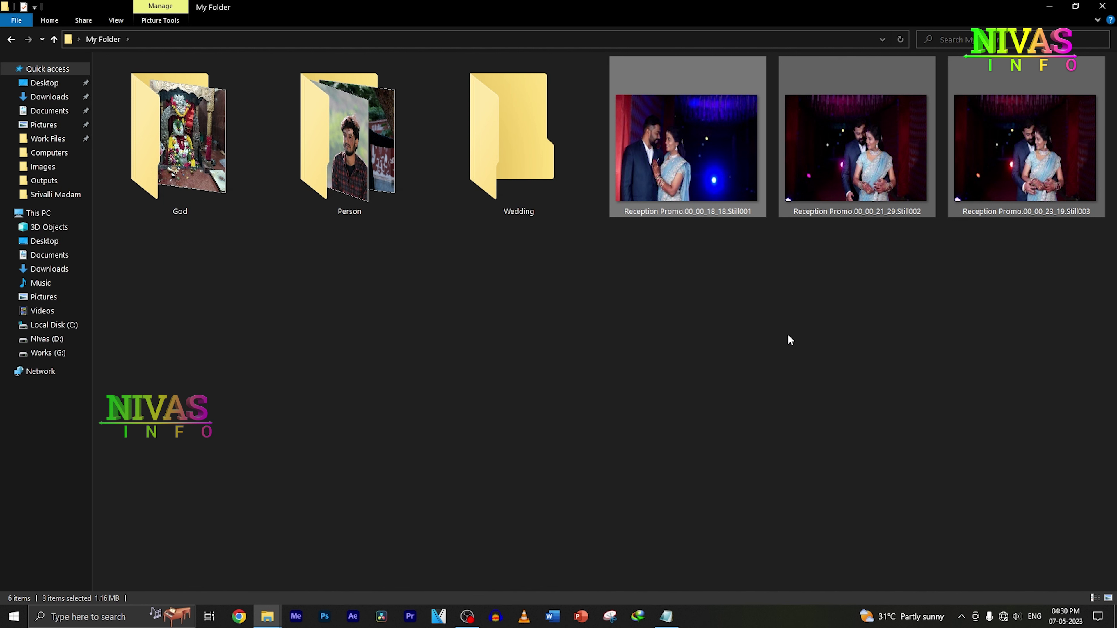
left_click(592, 306)
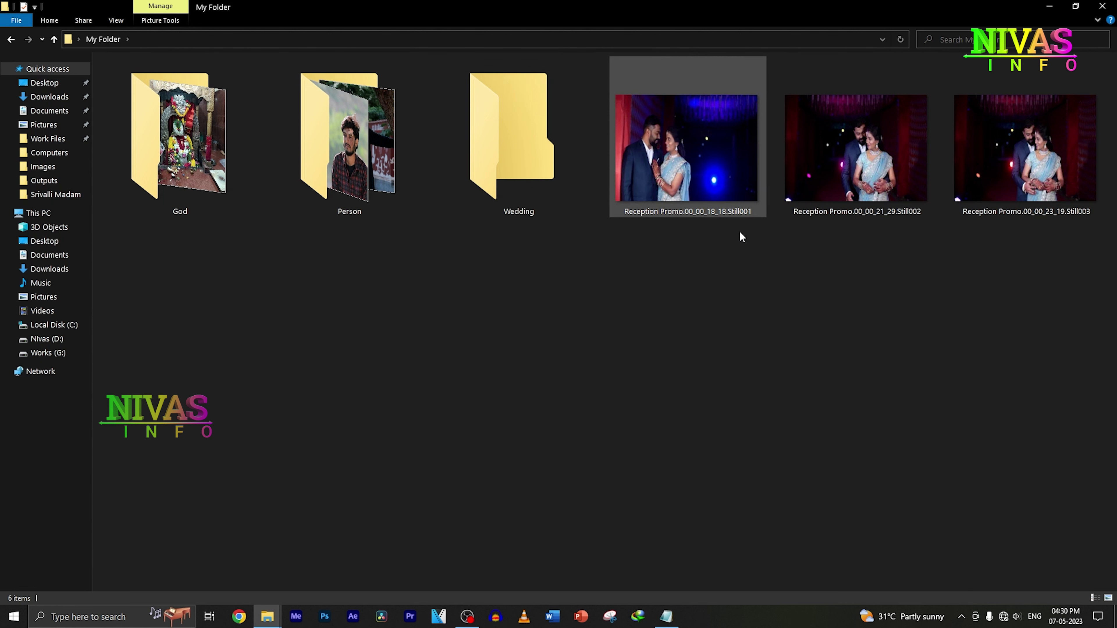
Select the three Reception Promo images in My Folder and open the context menu for them
left_click_drag(674, 325, 996, 139)
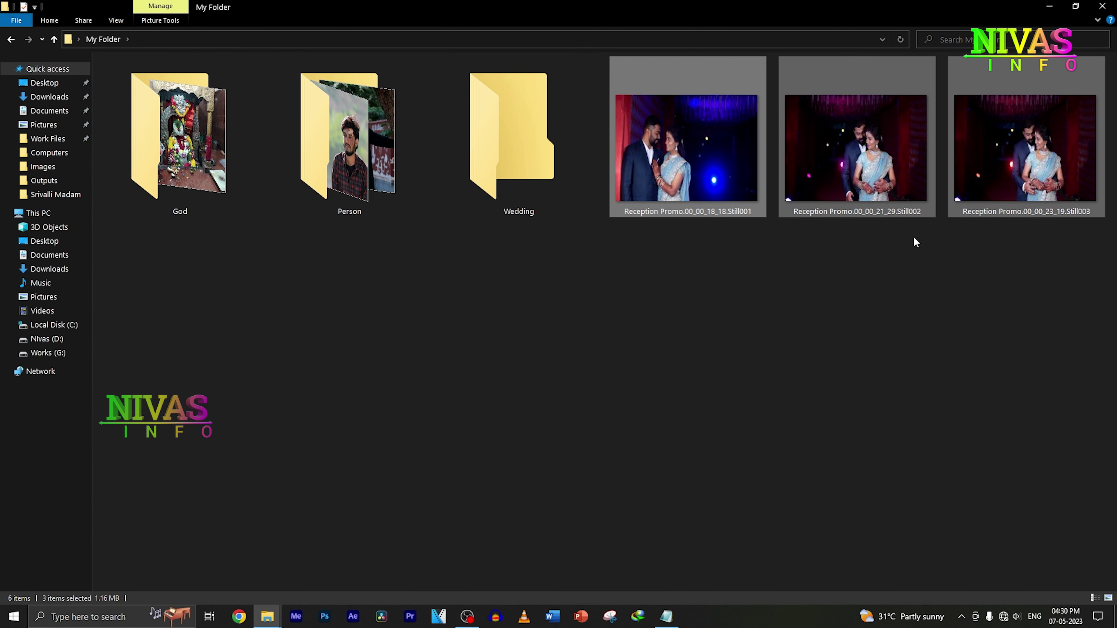
right_click(707, 145)
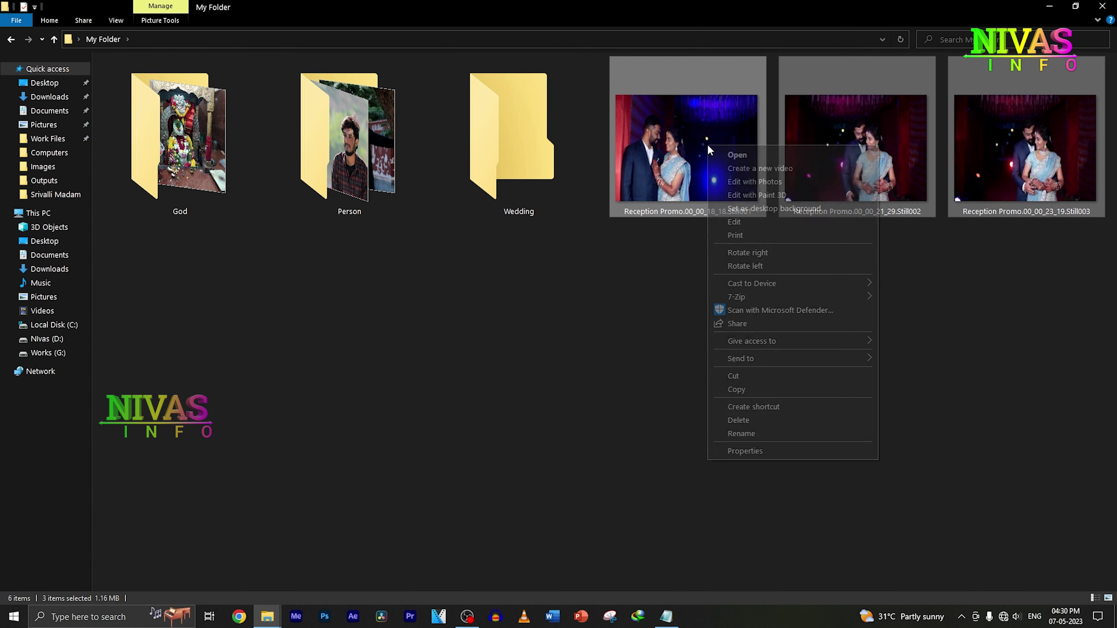